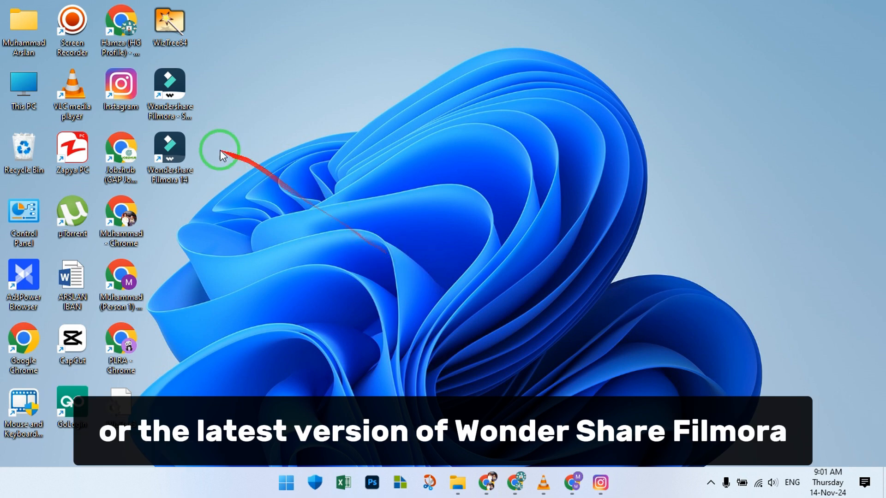
# Launch Wondershare Filmora 14 and create a new project with the 16:9 aspect ratio.
pyautogui.doubleClick(170, 149)
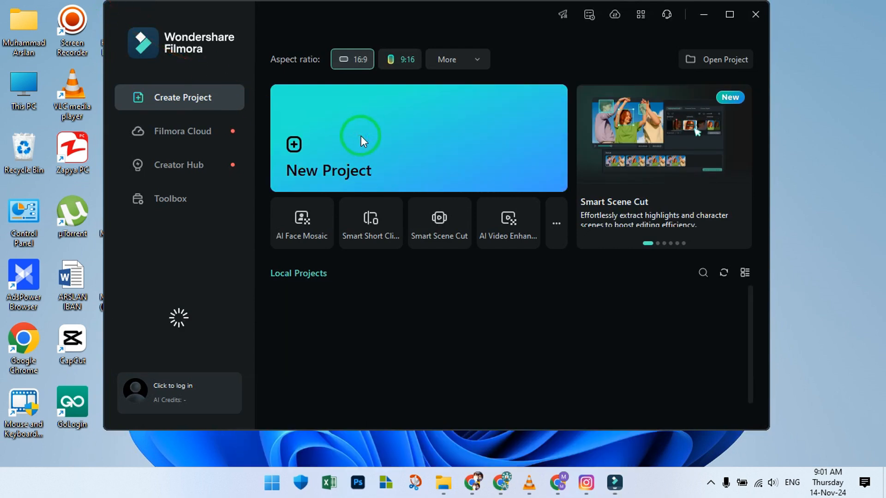
pyautogui.click(361, 135)
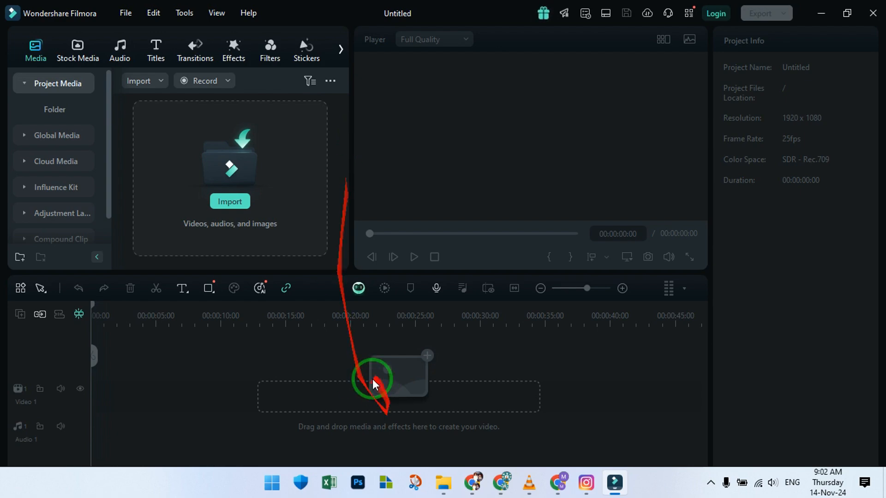
# Import the Team Diverse Partners Sitting Table stock video from the 1 Jan folder into the project media.
pyautogui.click(443, 482)
pyautogui.click(840, 6)
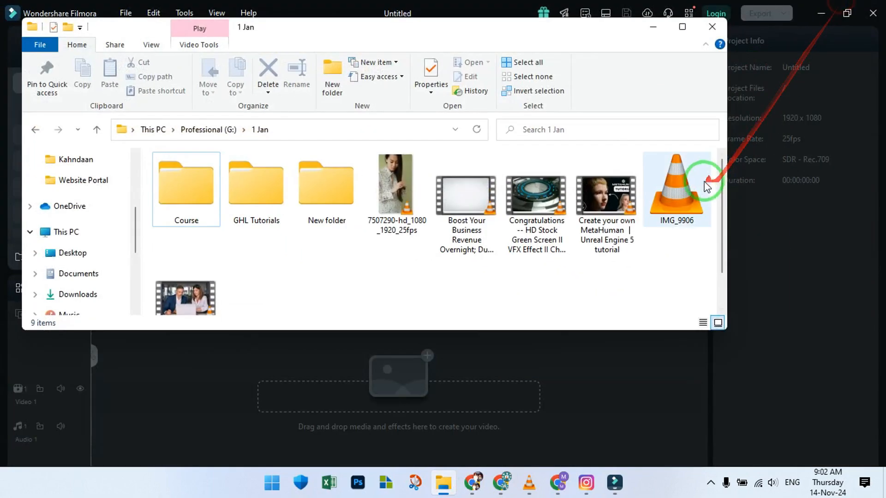
pyautogui.scroll(-1, 507, 258)
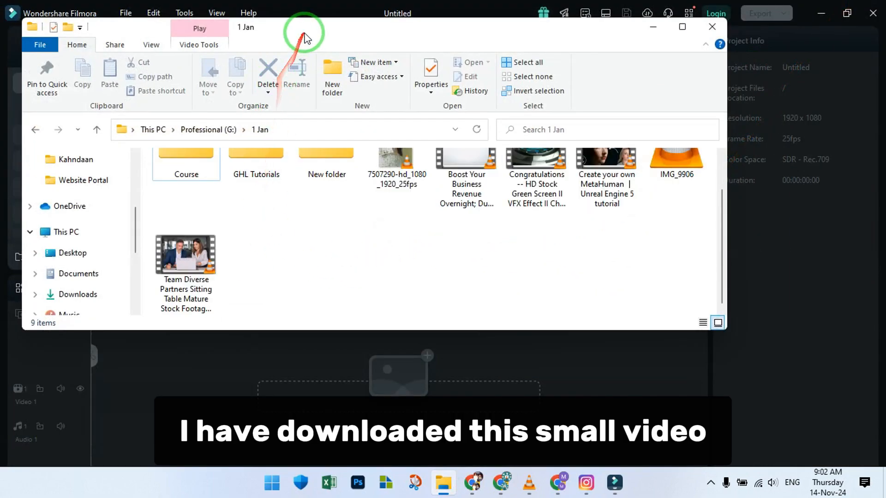
pyautogui.moveTo(306, 29); pyautogui.dragTo(605, 31)
pyautogui.moveTo(484, 259); pyautogui.dragTo(207, 185)
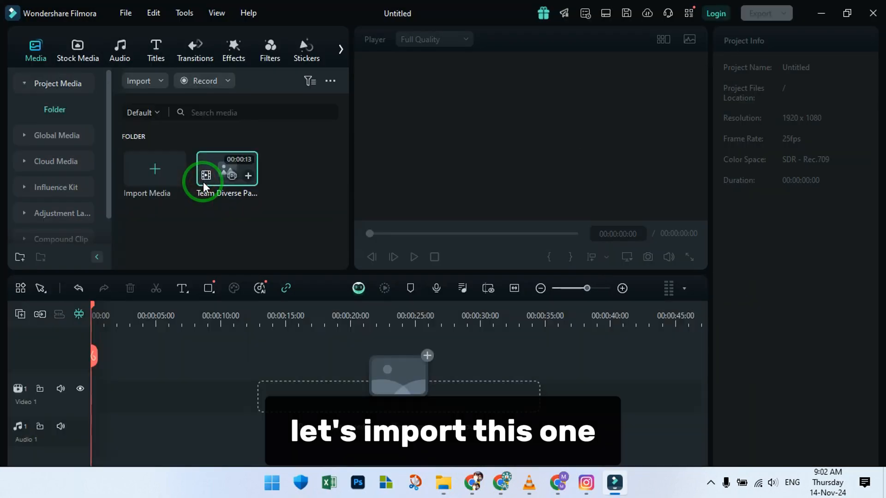
# Add the imported Team Diverse Partners clip to the Video 1 track and fit the timeline to it.
pyautogui.click(250, 179)
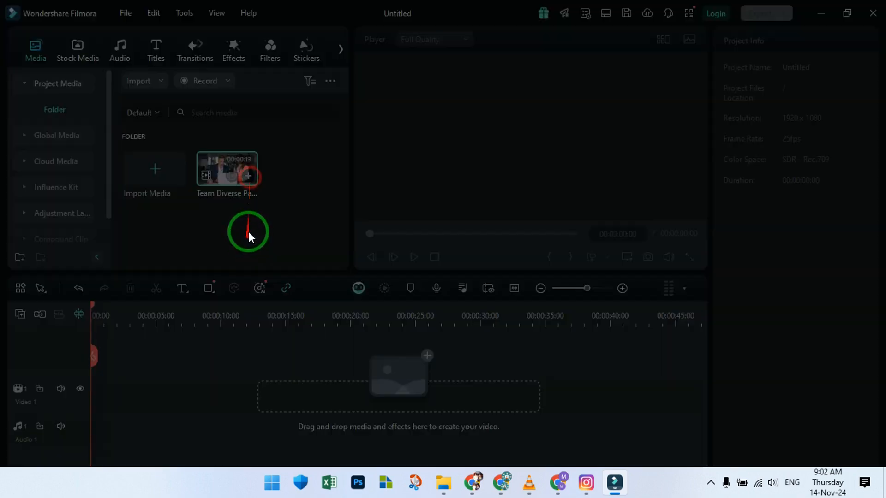
pyautogui.click(499, 258)
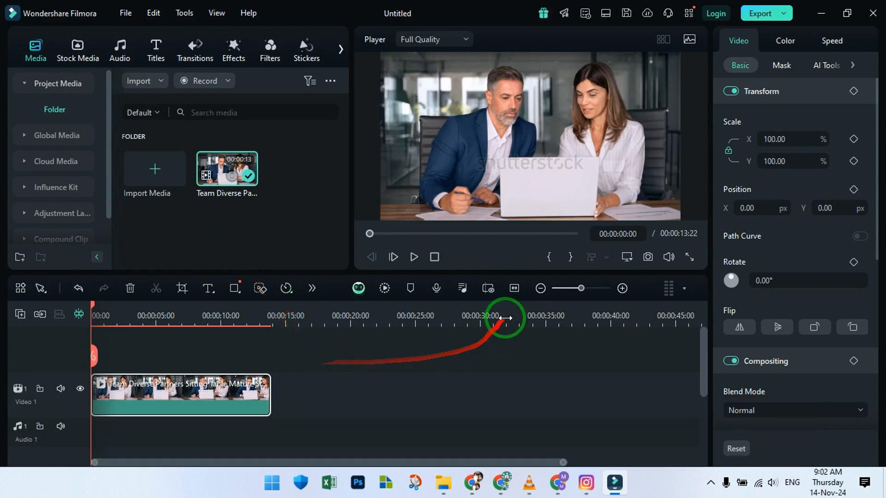
pyautogui.click(513, 290)
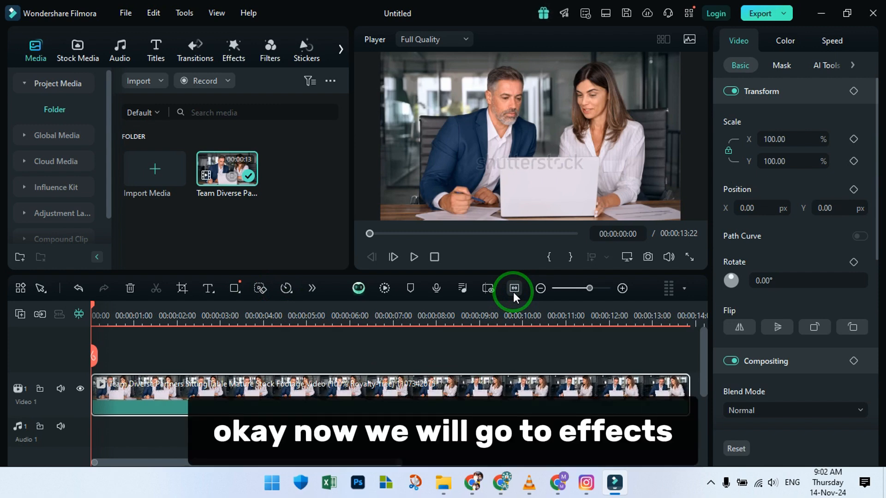
# Apply the AI Surface Blur effect from the Face Mosaic body effects to the clip and open its effect settings.
pyautogui.click(235, 55)
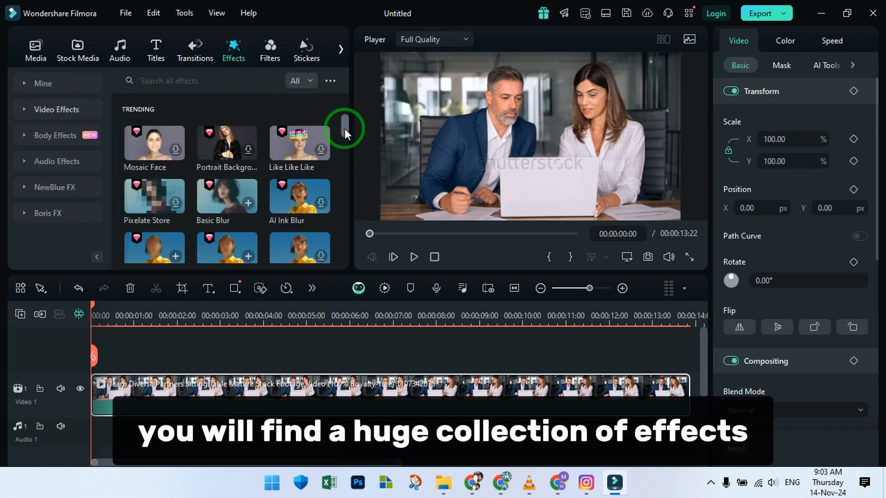
pyautogui.click(24, 132)
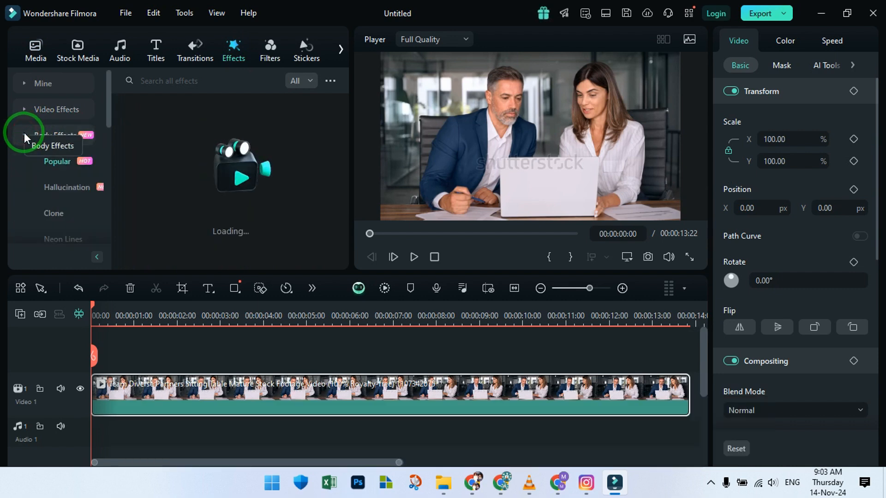
pyautogui.scroll(-3, 29, 199)
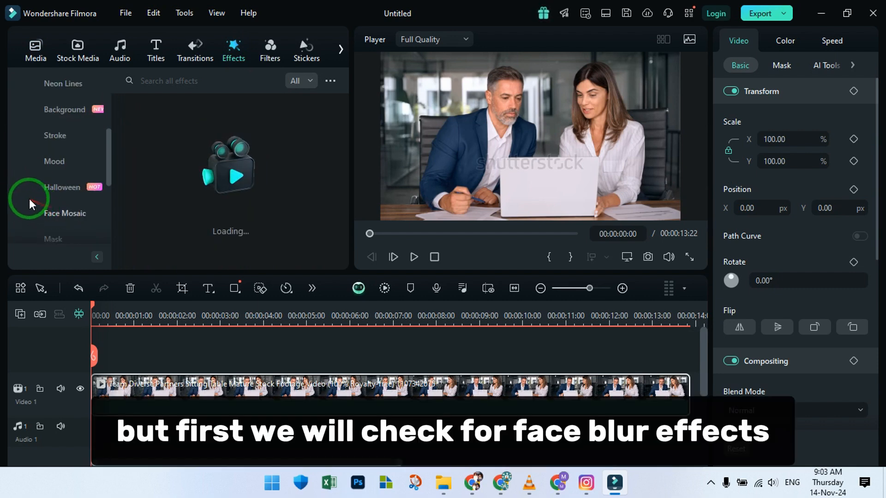
pyautogui.scroll(-3, 27, 173)
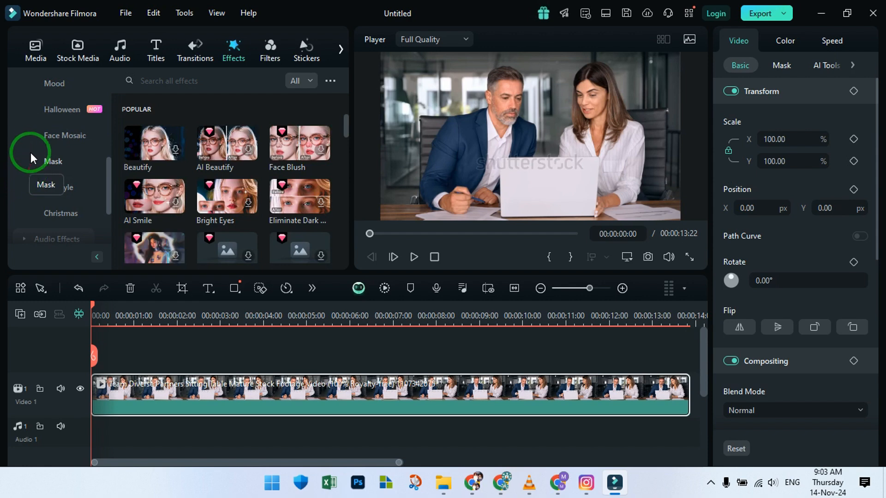
pyautogui.click(47, 137)
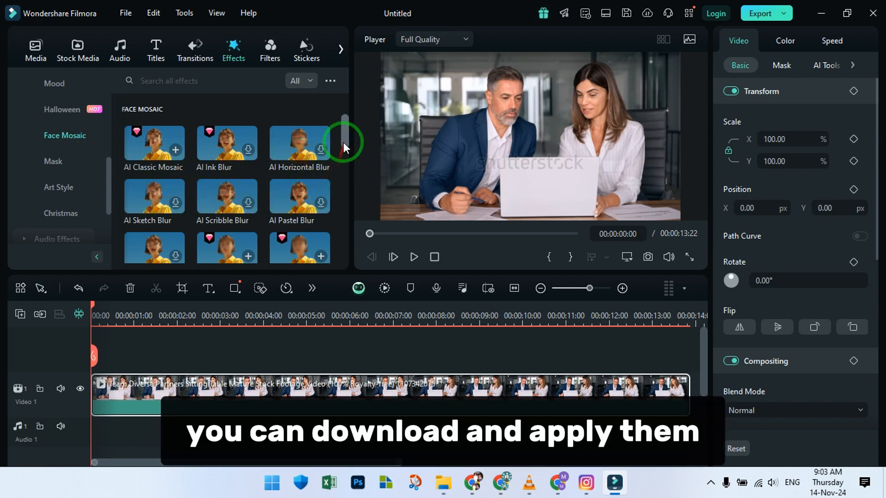
pyautogui.moveTo(344, 141); pyautogui.dragTo(340, 242)
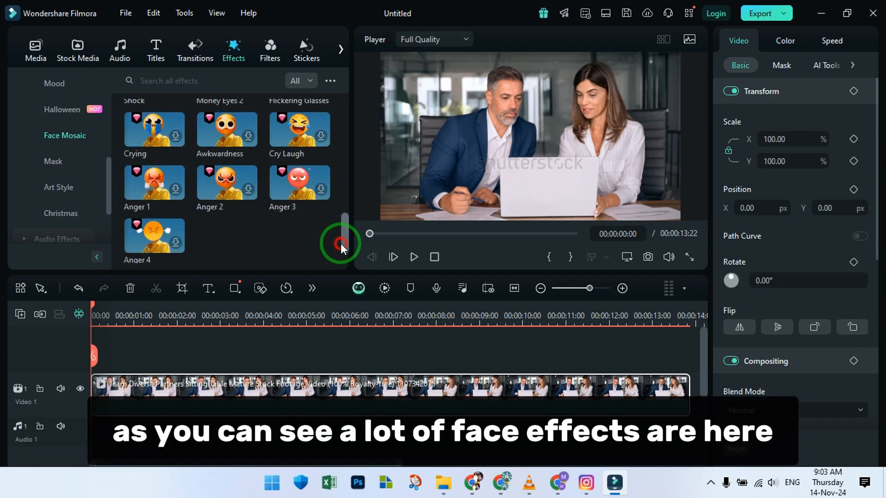
pyautogui.scroll(-6, 329, 152)
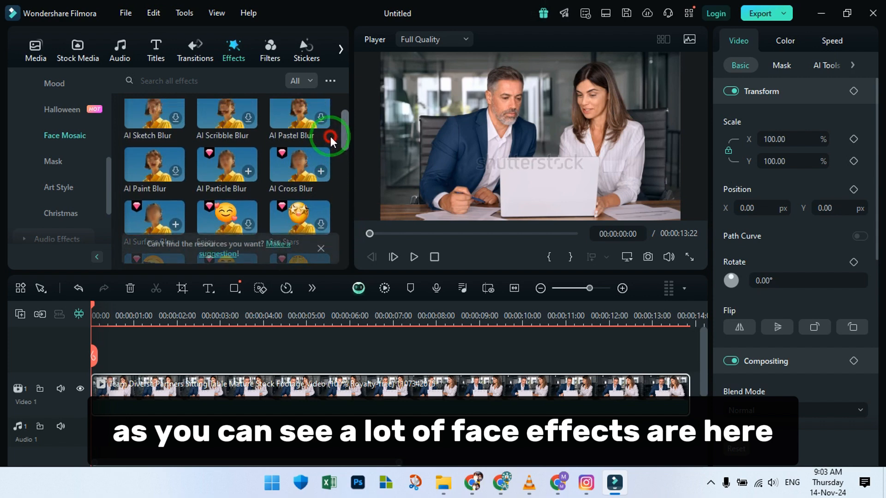
pyautogui.scroll(-1, 330, 137)
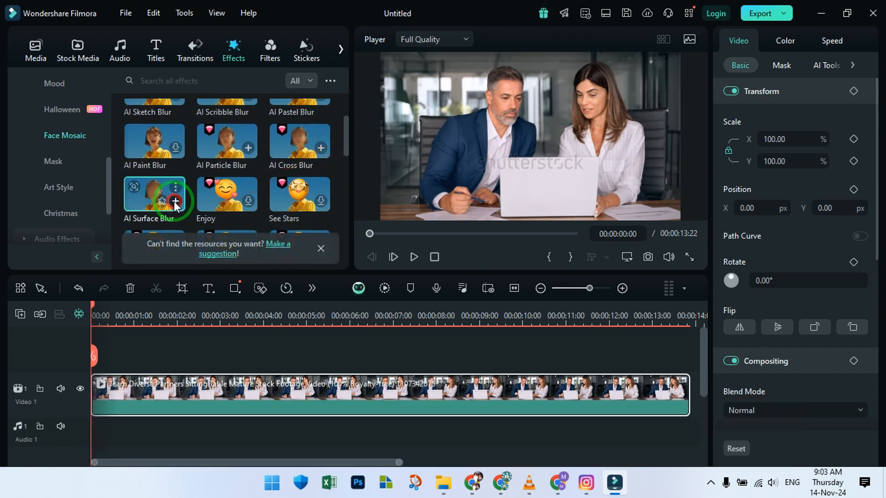
pyautogui.click(175, 201)
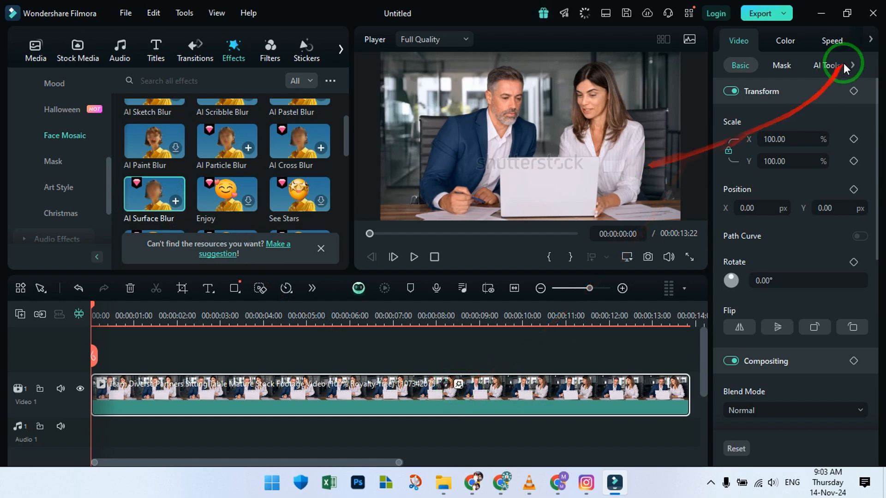
pyautogui.click(869, 42)
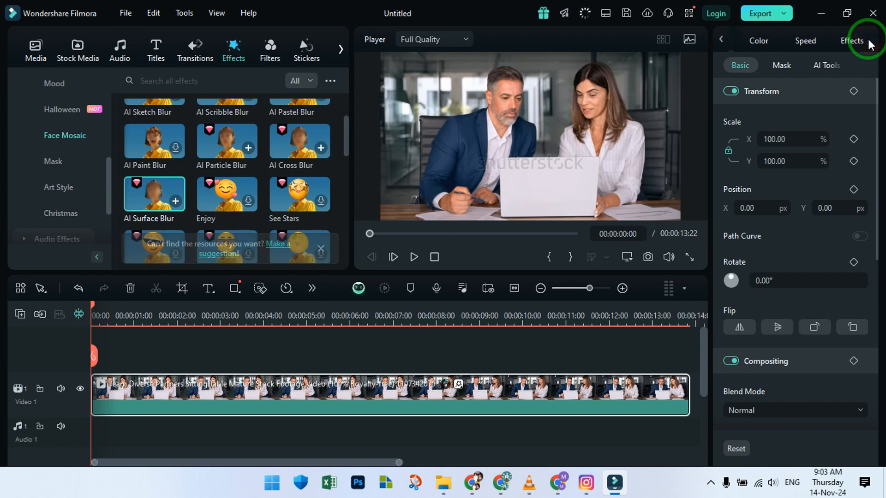
pyautogui.click(842, 41)
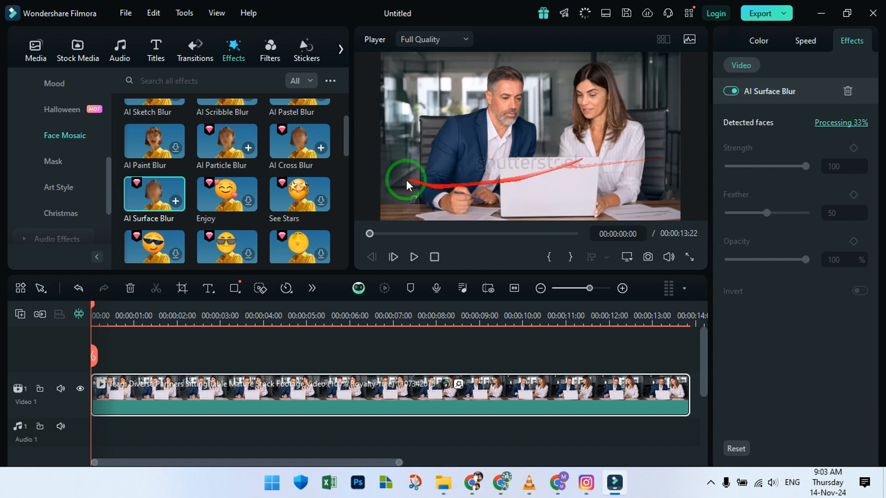
# Browse the Clone body effects and the Boris FX categories in the effects library.
pyautogui.moveTo(110, 180); pyautogui.dragTo(115, 120)
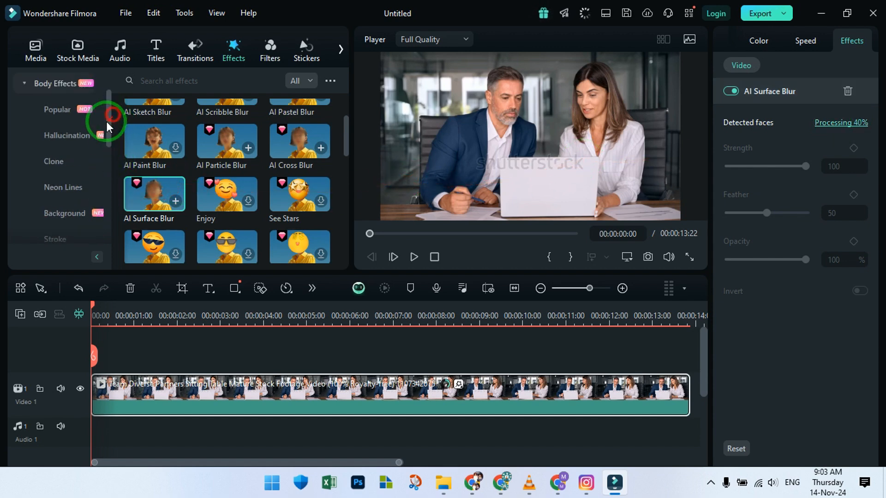
pyautogui.click(51, 159)
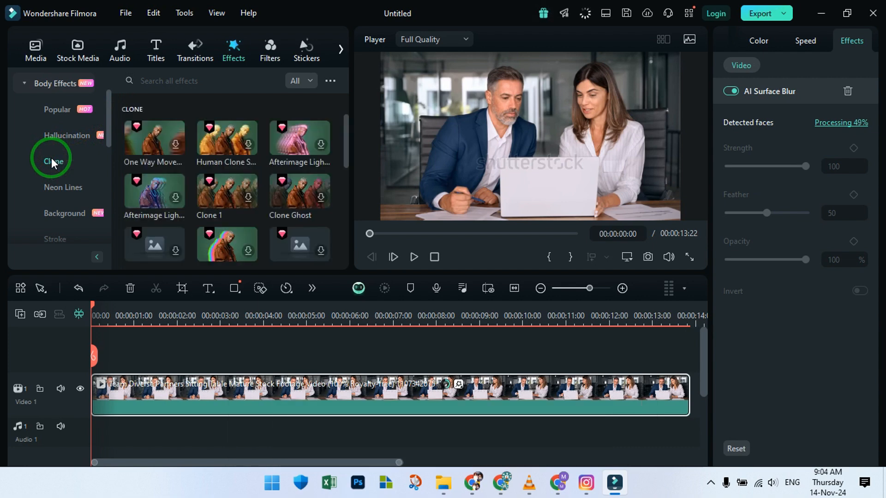
pyautogui.scroll(1, 52, 138)
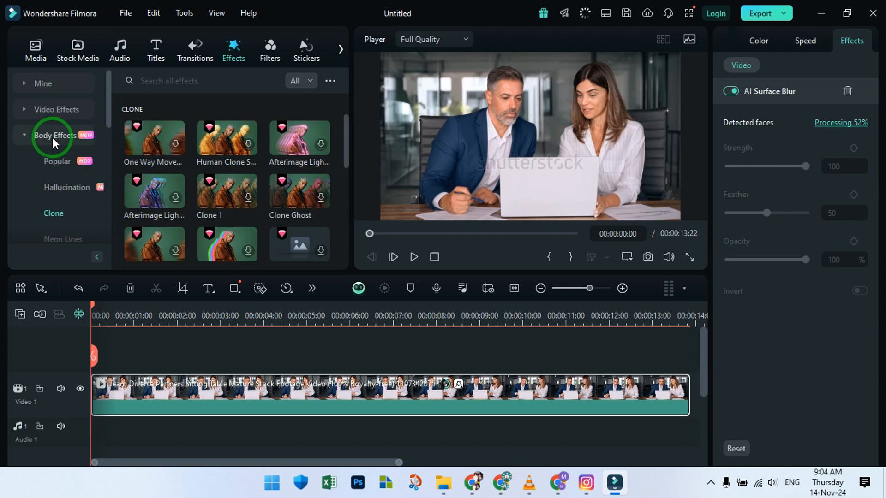
pyautogui.click(29, 135)
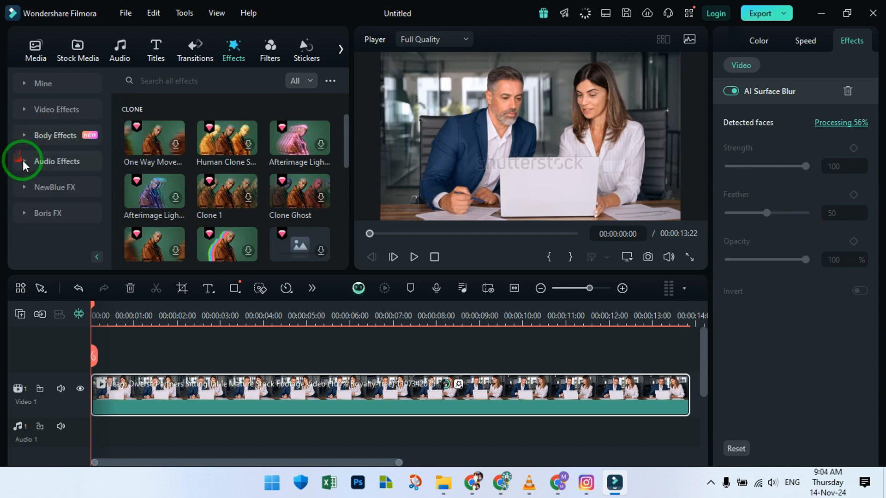
pyautogui.click(21, 209)
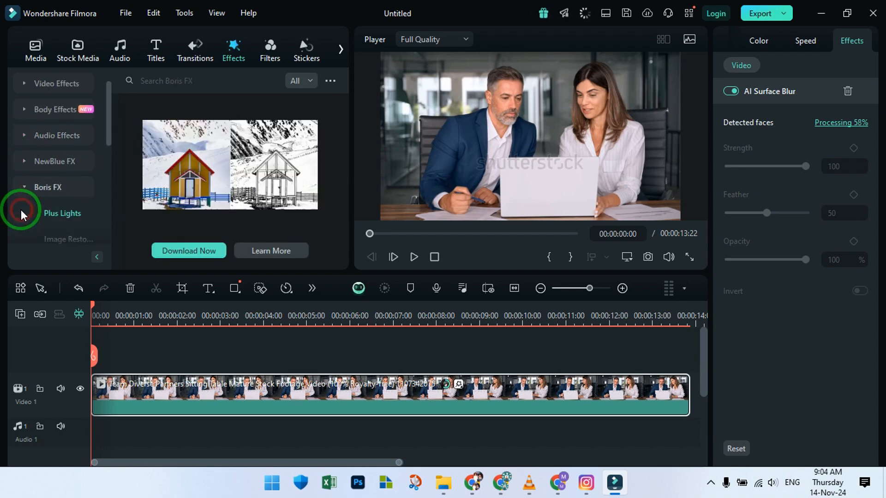
pyautogui.scroll(-5, 69, 172)
pyautogui.scroll(3, 71, 173)
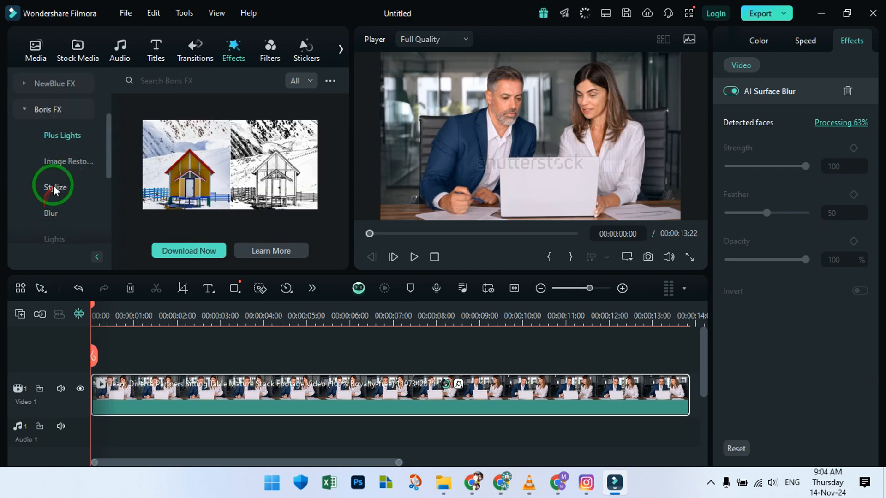
pyautogui.scroll(3, 53, 181)
pyautogui.click(22, 209)
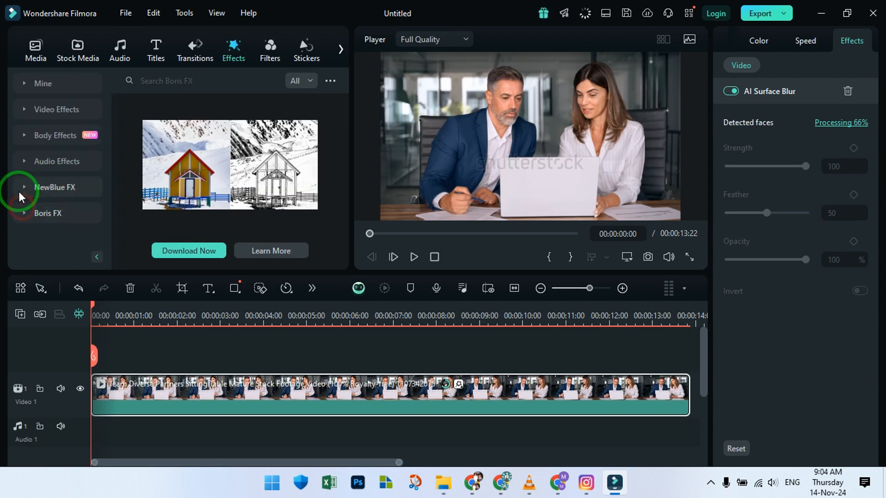
# Look through the NewBlue FX categories in the effects library.
pyautogui.click(19, 187)
pyautogui.scroll(-3, 36, 195)
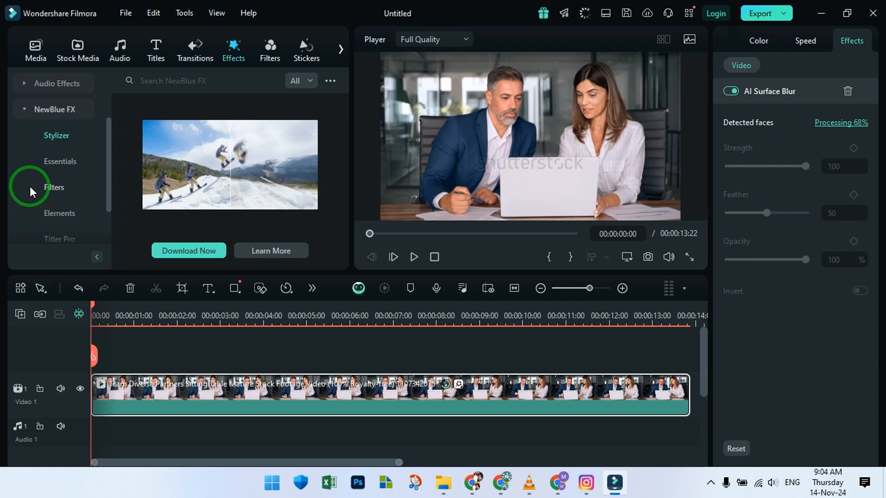
pyautogui.scroll(-2, 30, 186)
pyautogui.scroll(3, 29, 186)
pyautogui.scroll(-3, 29, 186)
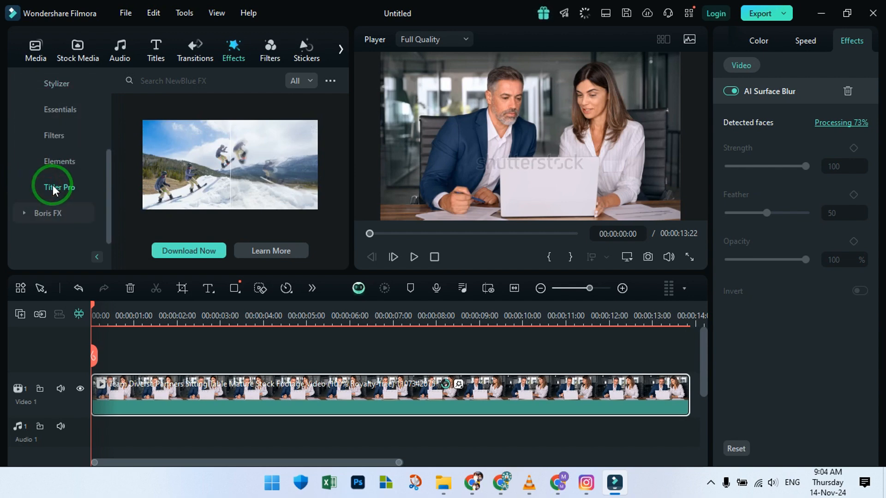
pyautogui.scroll(5, 52, 184)
pyautogui.click(23, 187)
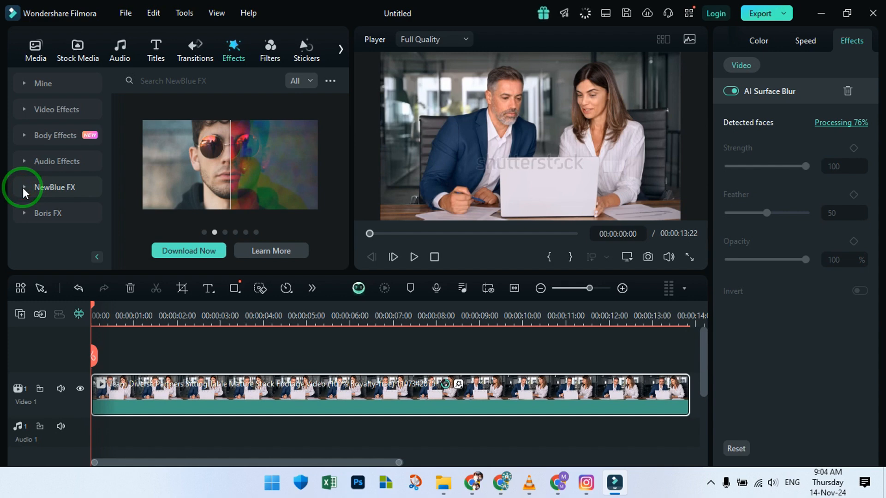
# Browse the Video Effects categories, including the Newly Added effects.
pyautogui.click(25, 112)
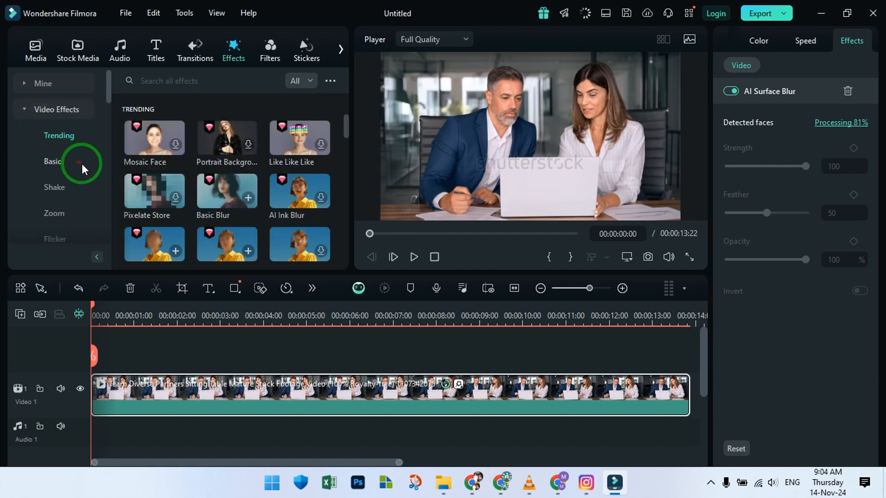
pyautogui.scroll(-3, 82, 163)
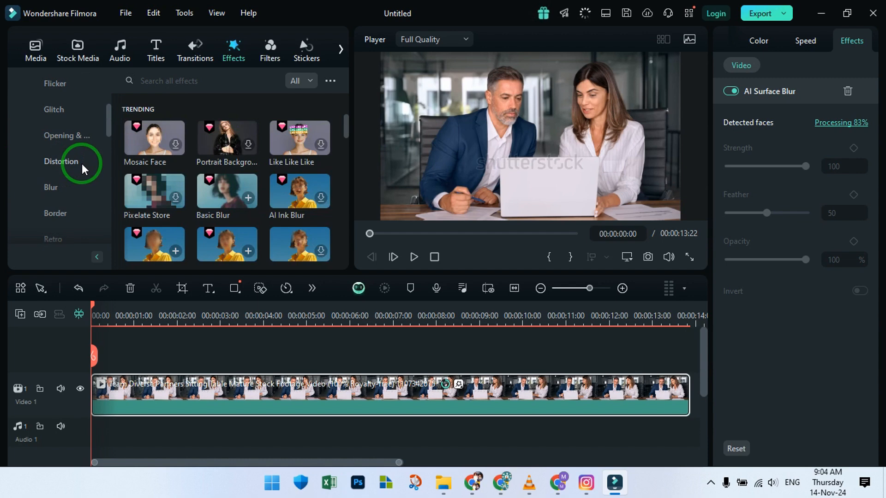
pyautogui.scroll(-3, 82, 164)
pyautogui.scroll(-3, 82, 163)
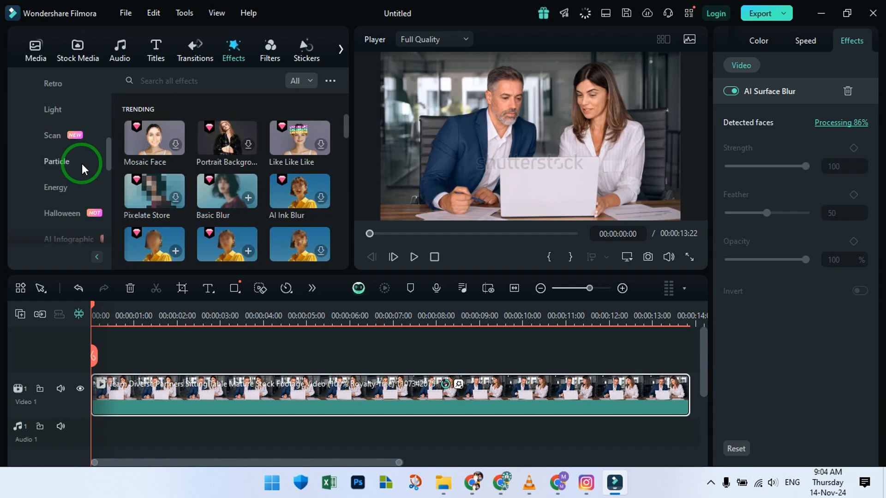
pyautogui.scroll(-3, 82, 163)
pyautogui.scroll(-3, 82, 163)
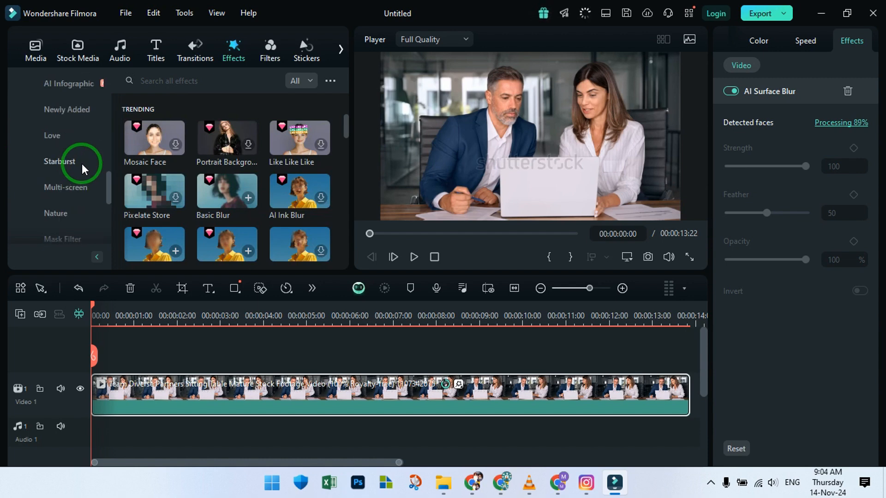
pyautogui.click(51, 111)
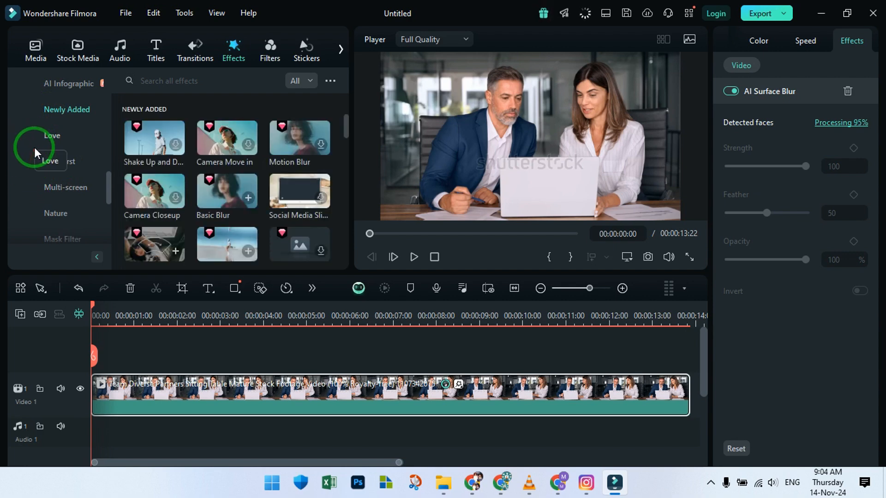
pyautogui.scroll(-5, 34, 147)
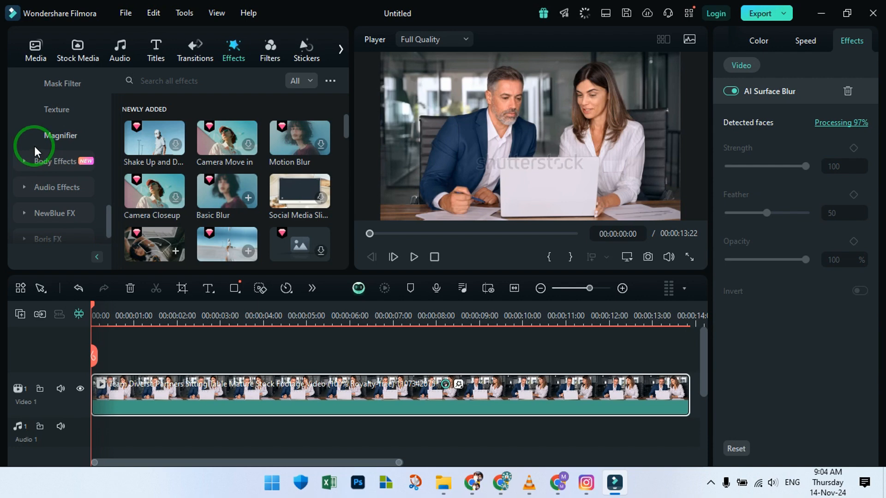
# Return to the beginning of the effects category list and collapse the Video Effects group.
pyautogui.scroll(6, 34, 146)
pyautogui.scroll(4, 36, 145)
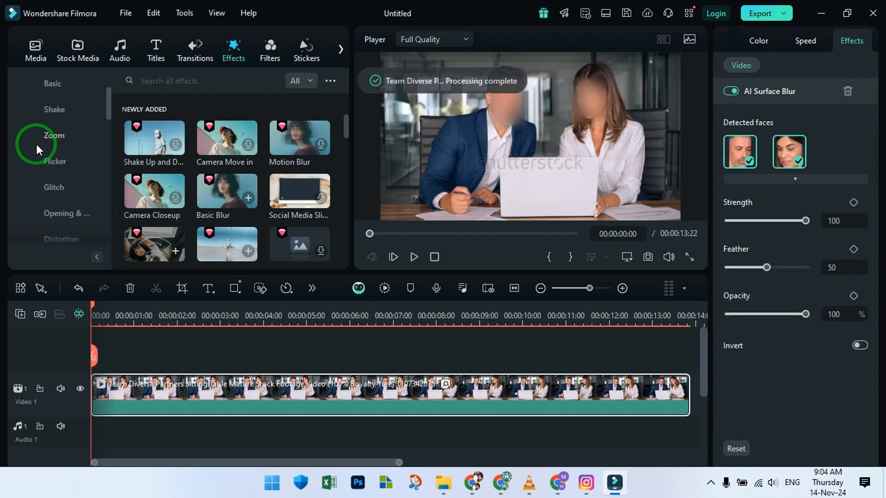
pyautogui.click(22, 109)
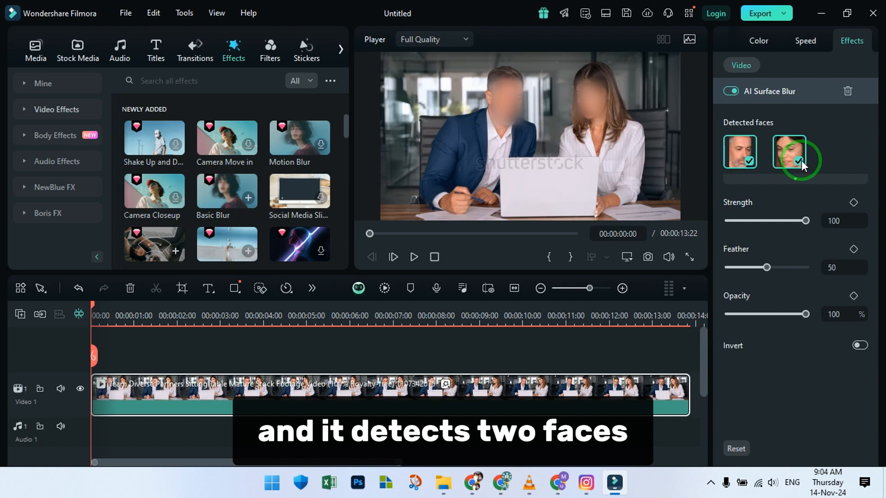
# Exclude both detected faces from the AI Surface Blur, and include the woman's and the man's faces again.
pyautogui.click(798, 161)
pyautogui.click(749, 161)
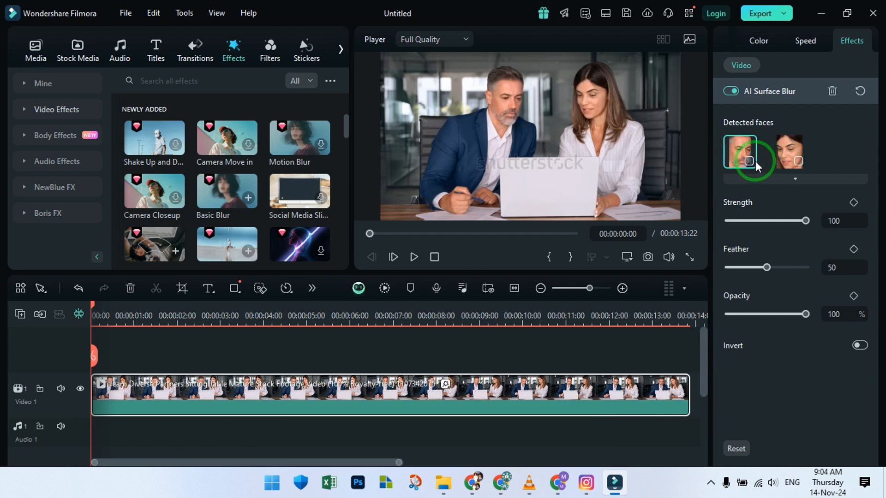
pyautogui.click(793, 160)
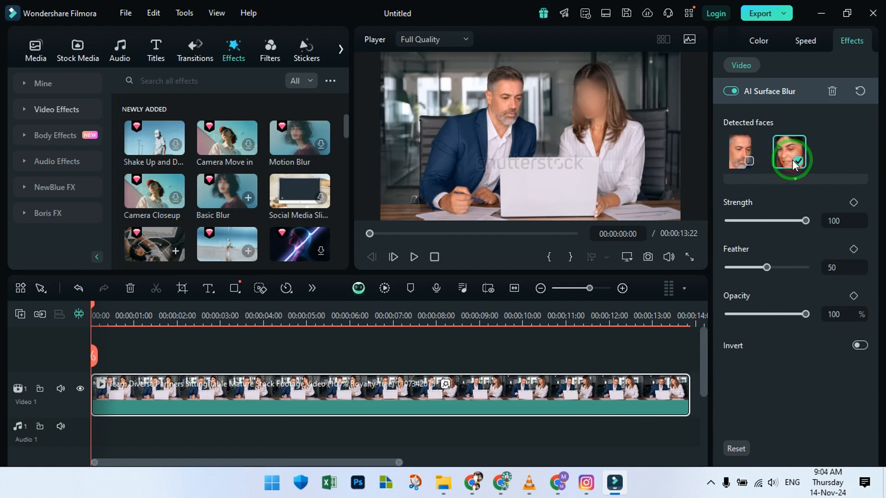
pyautogui.click(749, 160)
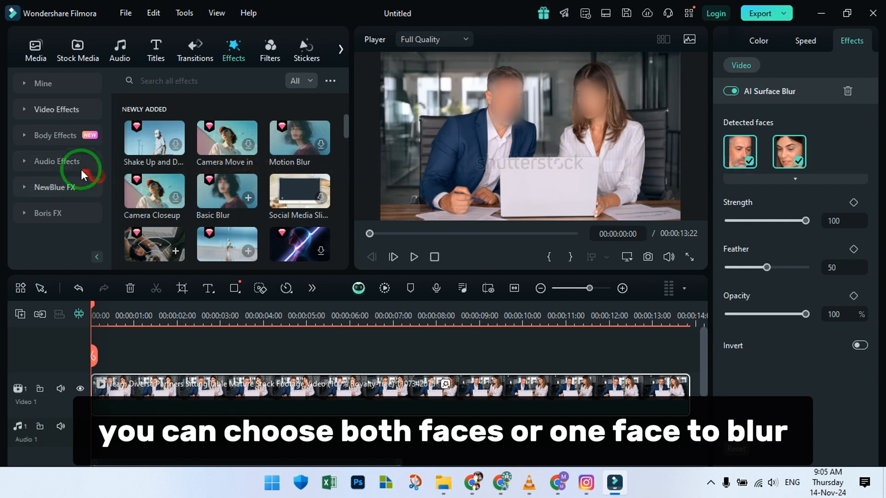
# Open the Face Mosaic category of the body effects and add AI Classic Mosaic to the clip.
pyautogui.click(23, 136)
pyautogui.scroll(-3, 18, 179)
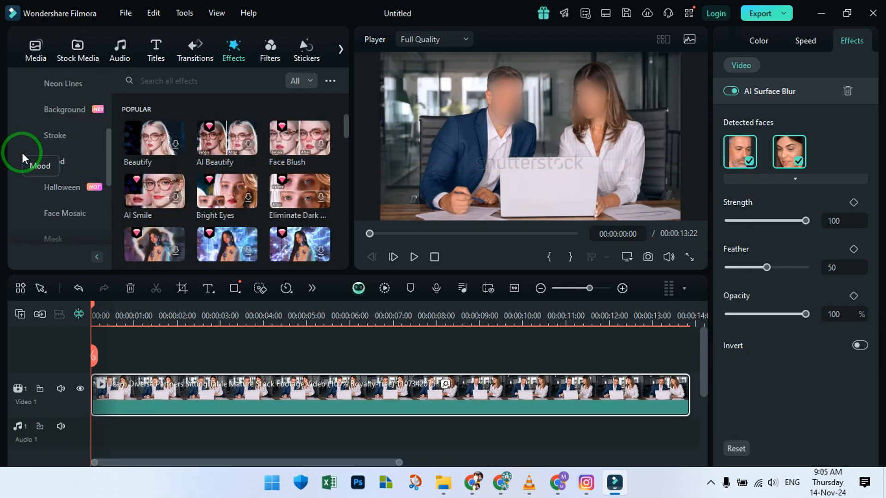
pyautogui.click(50, 210)
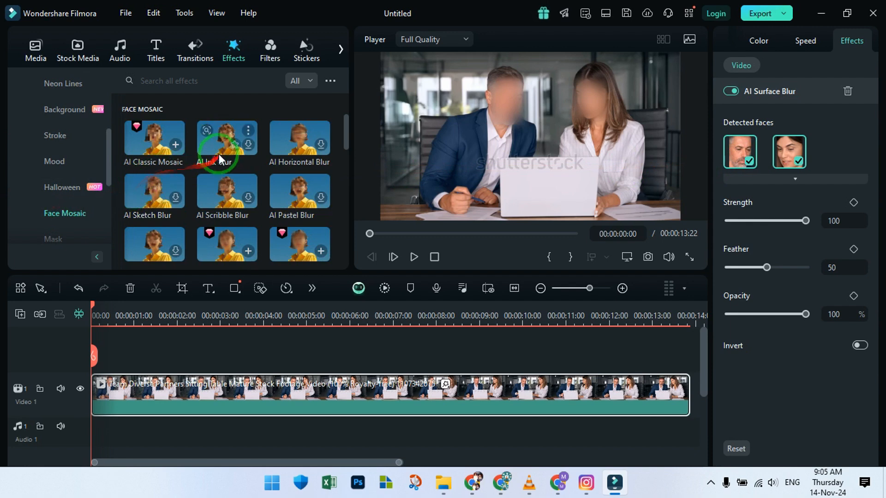
pyautogui.click(175, 146)
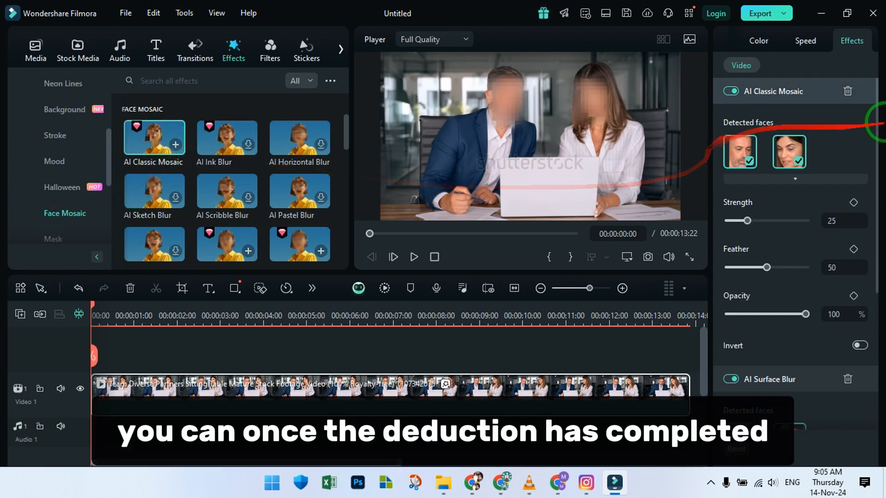
# Delete the AI Classic Mosaic and AI Surface Blur effects from the clip.
pyautogui.click(847, 91)
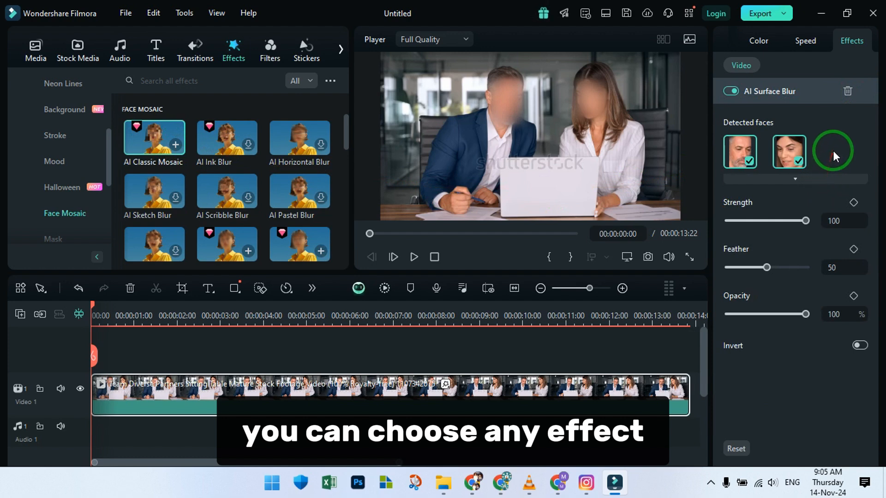
pyautogui.click(846, 95)
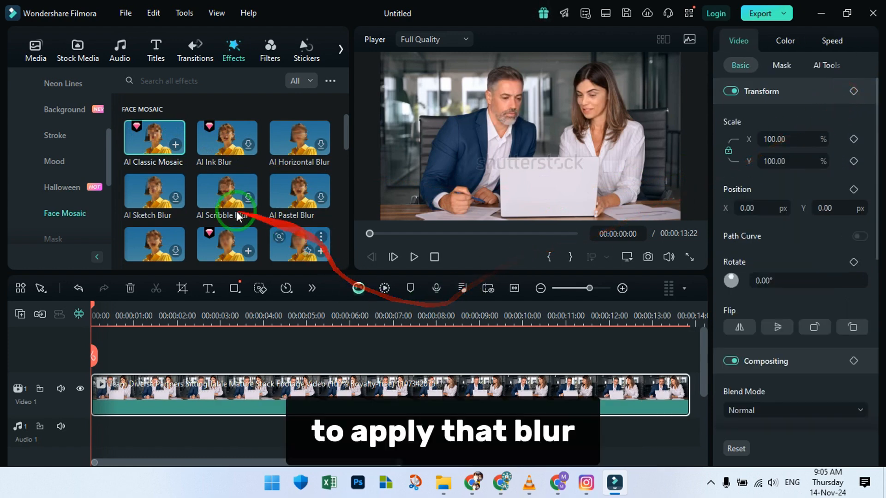
# Apply AI Classic Mosaic to the clip for the woman's face only, with strength 61 and feather 55.
pyautogui.click(176, 146)
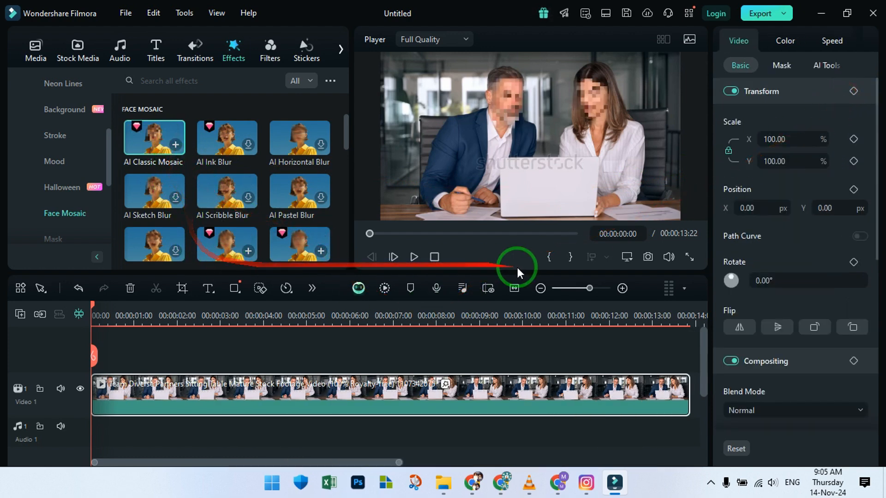
pyautogui.click(866, 42)
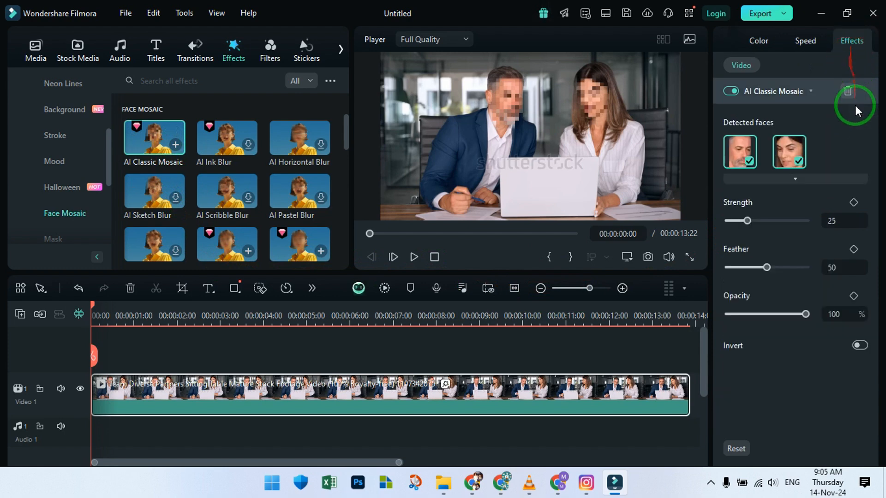
pyautogui.click(746, 160)
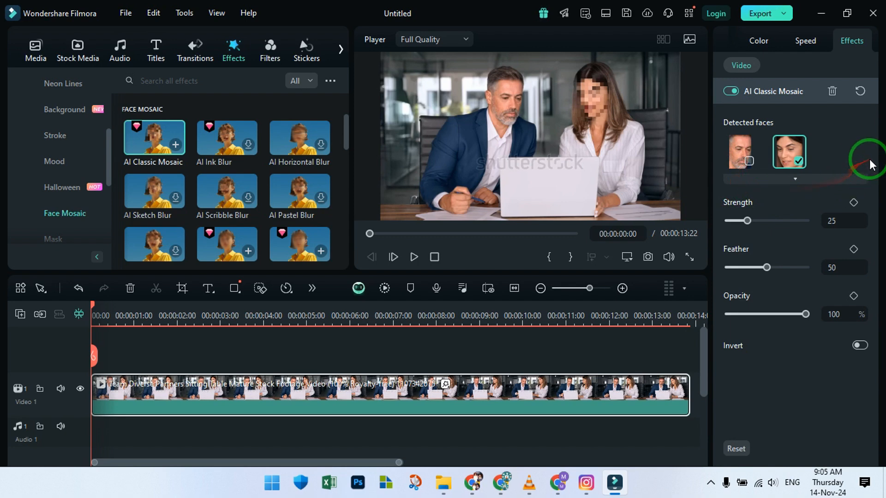
pyautogui.moveTo(763, 219); pyautogui.dragTo(777, 219)
pyautogui.moveTo(774, 267)
pyautogui.mouseDown()
pyautogui.moveTo(733, 266)
pyautogui.moveTo(771, 268)
pyautogui.mouseUp()
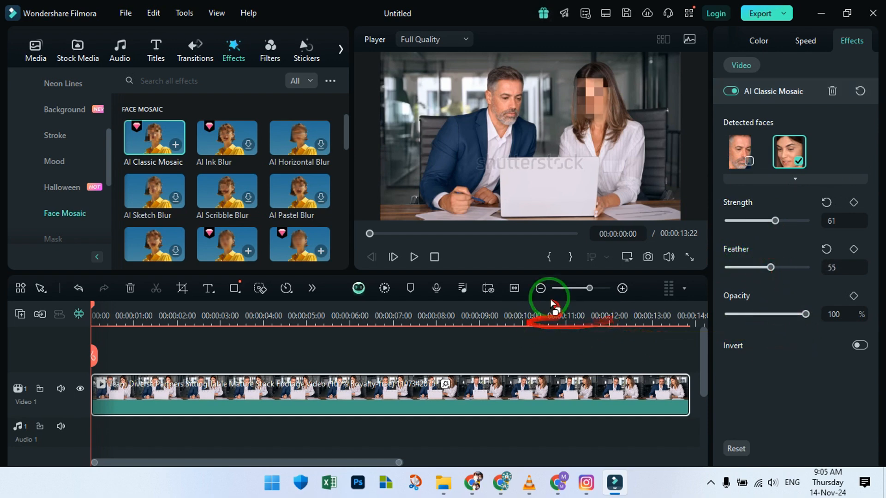
# Download AI Ink Blur and add it to the clip for the woman's face only, with strength 18 and feather 12.
pyautogui.click(240, 146)
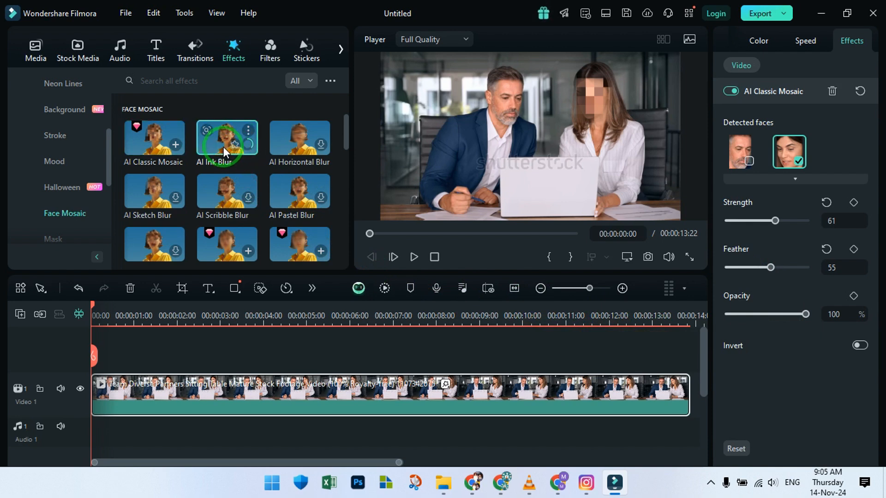
pyautogui.click(247, 145)
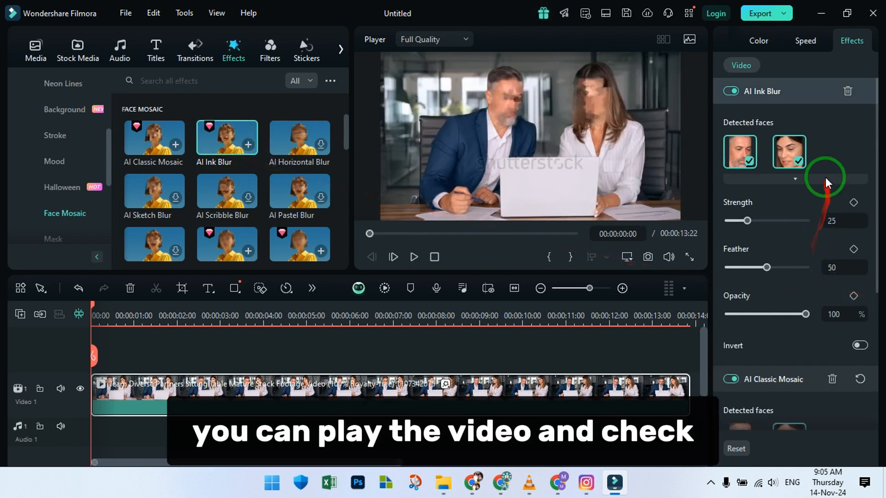
pyautogui.click(748, 160)
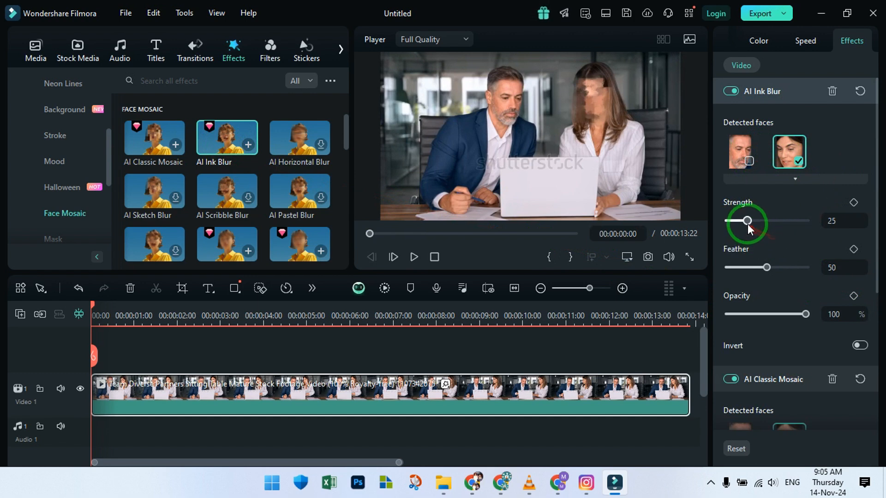
pyautogui.moveTo(747, 221)
pyautogui.mouseDown()
pyautogui.moveTo(736, 221)
pyautogui.moveTo(802, 225)
pyautogui.moveTo(743, 228)
pyautogui.mouseUp()
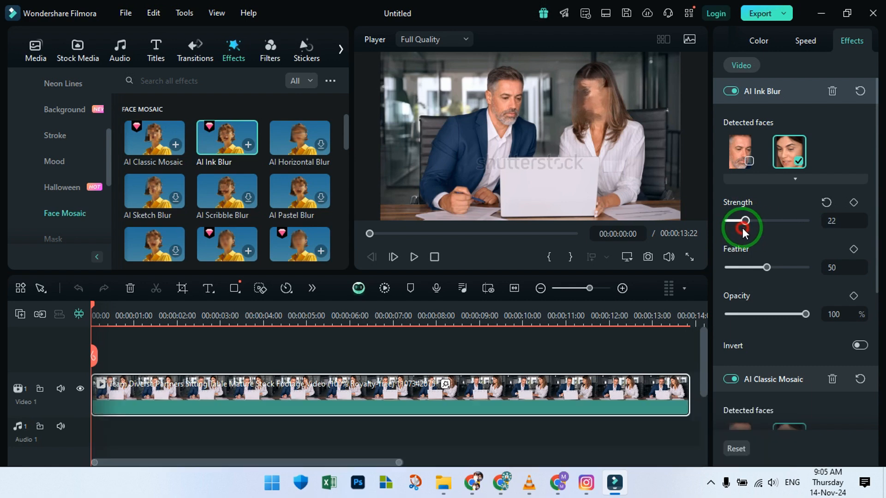
pyautogui.moveTo(767, 267); pyautogui.dragTo(737, 267)
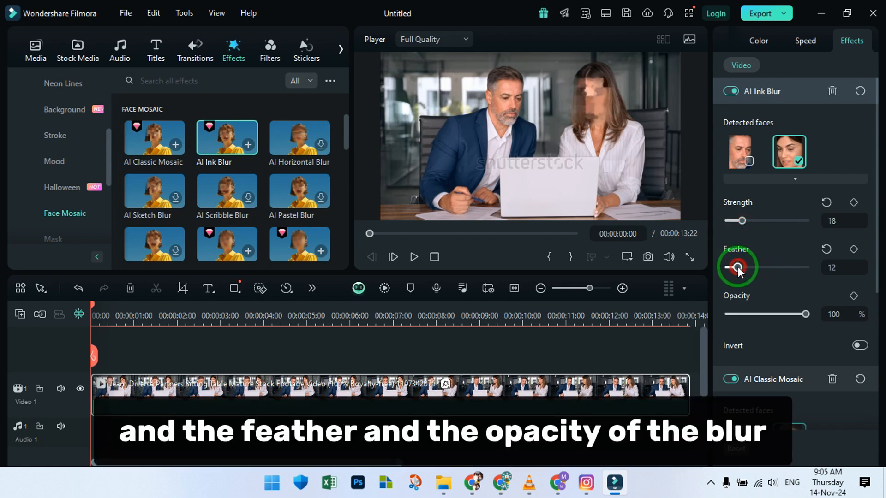
pyautogui.scroll(-3, 801, 316)
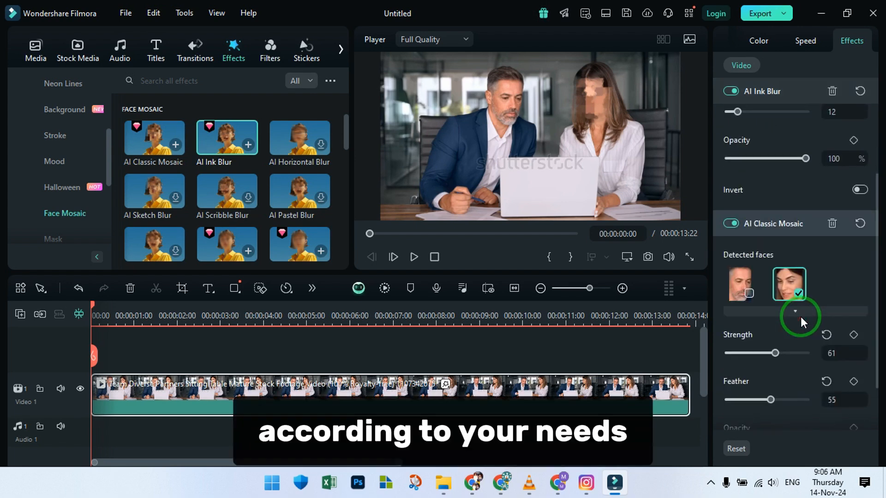
pyautogui.scroll(3, 801, 315)
# Deselect the clip and play the video to check the combined face blurs, then stop the playback.
pyautogui.click(597, 344)
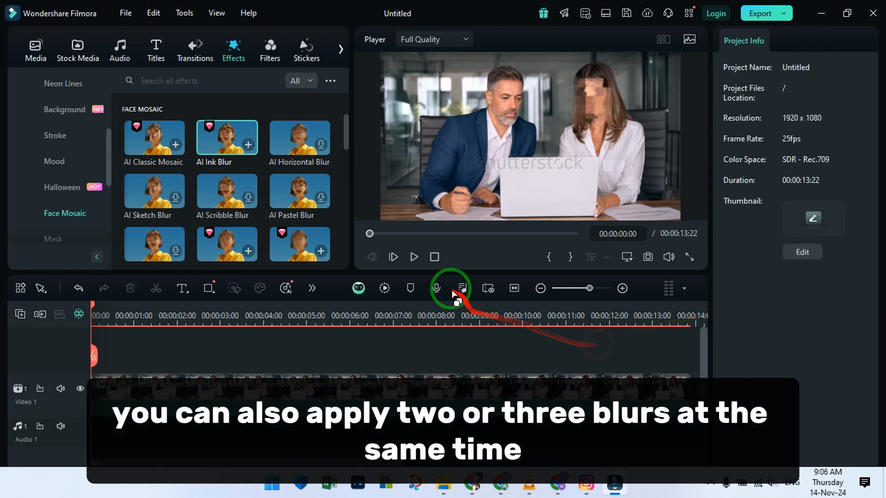
pyautogui.click(419, 257)
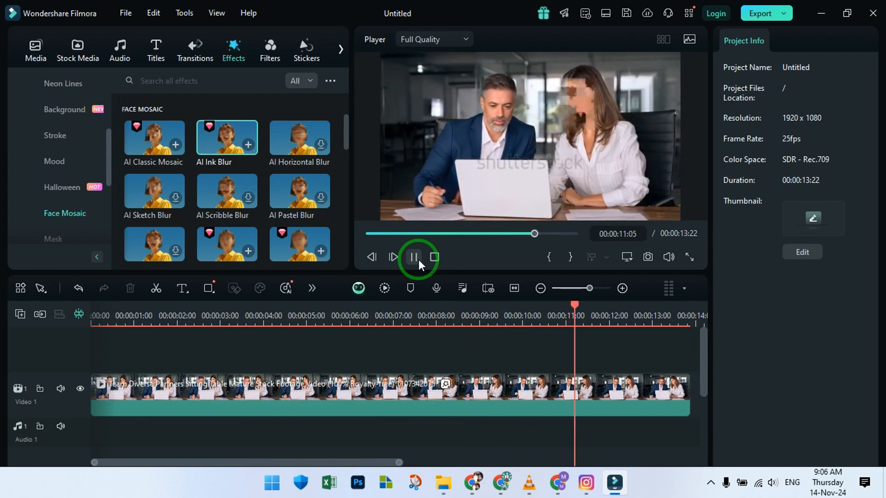
pyautogui.click(414, 257)
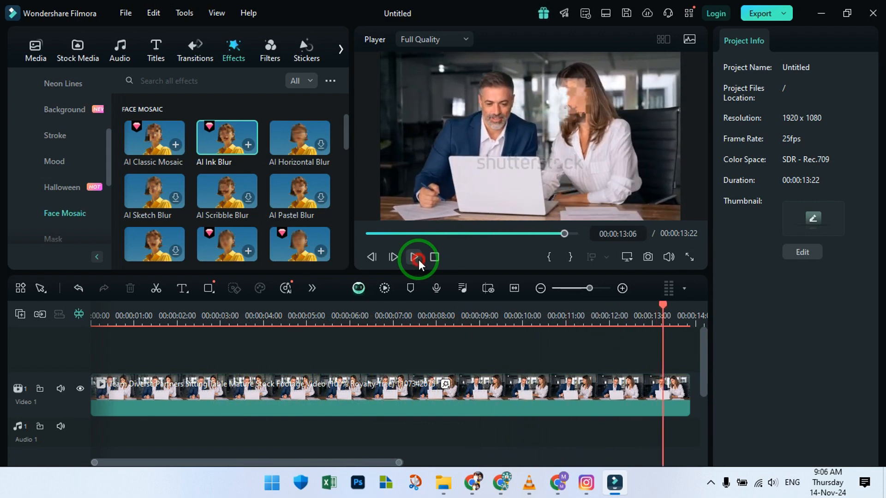
pyautogui.click(436, 258)
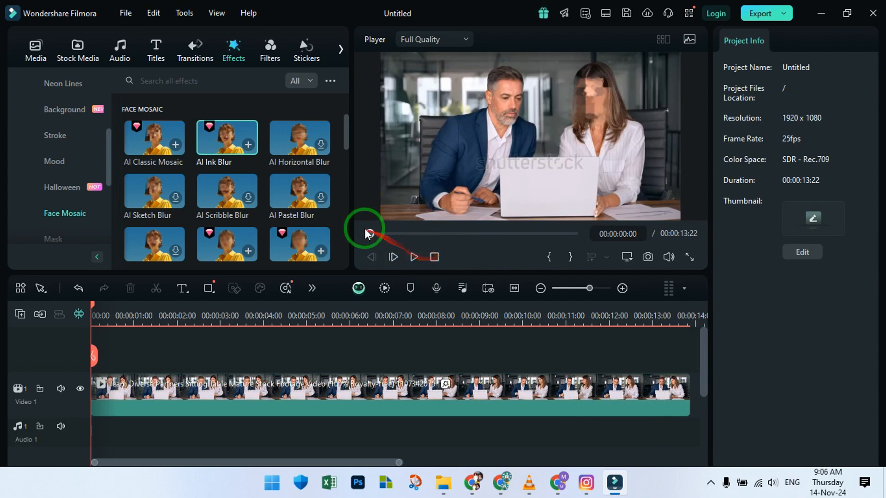
# Open the clip's effect settings and delete the AI Ink Blur and AI Classic Mosaic effects.
pyautogui.click(443, 383)
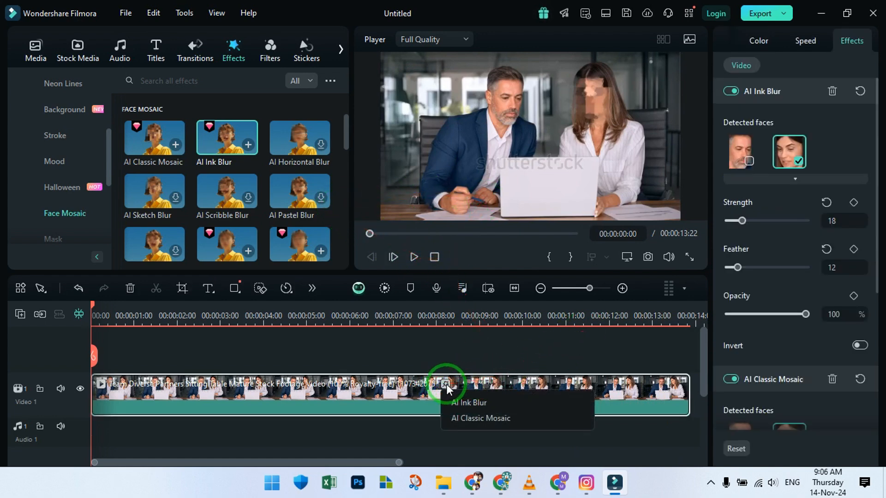
pyautogui.click(833, 92)
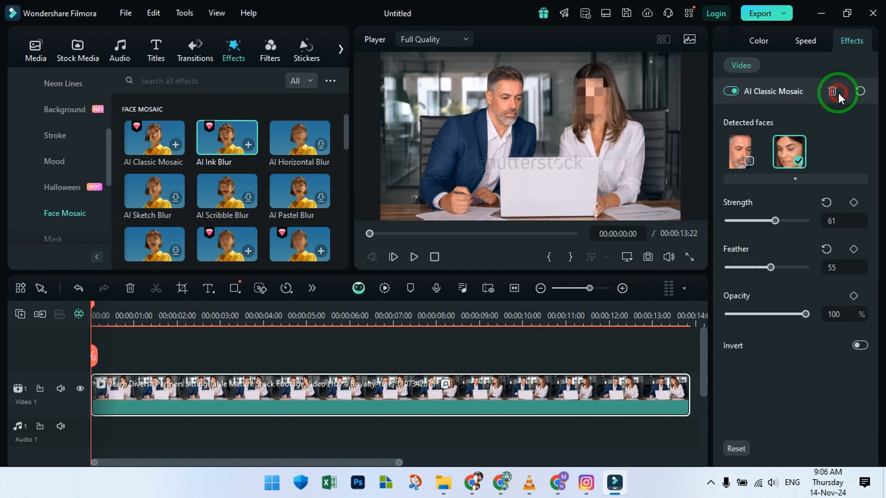
pyautogui.click(833, 91)
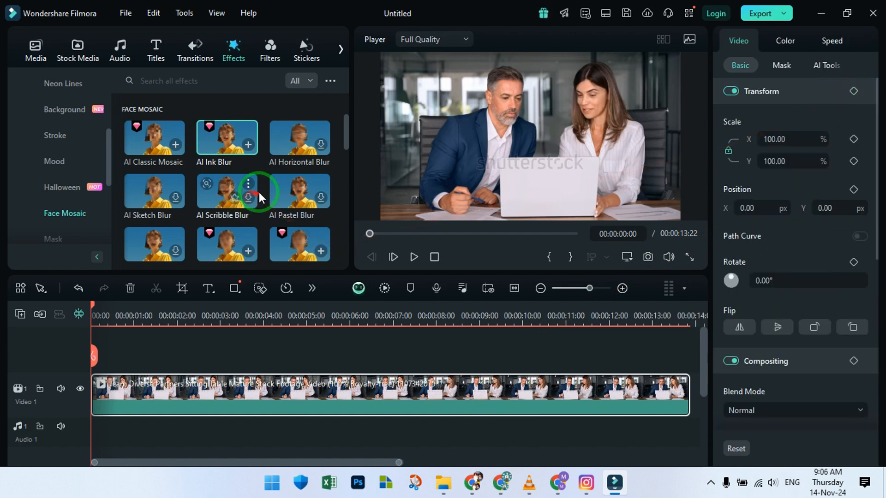
# Apply AI Cross Blur from the Face Mosaic effects to the clip and limit it to the woman's face.
pyautogui.scroll(-2, 280, 189)
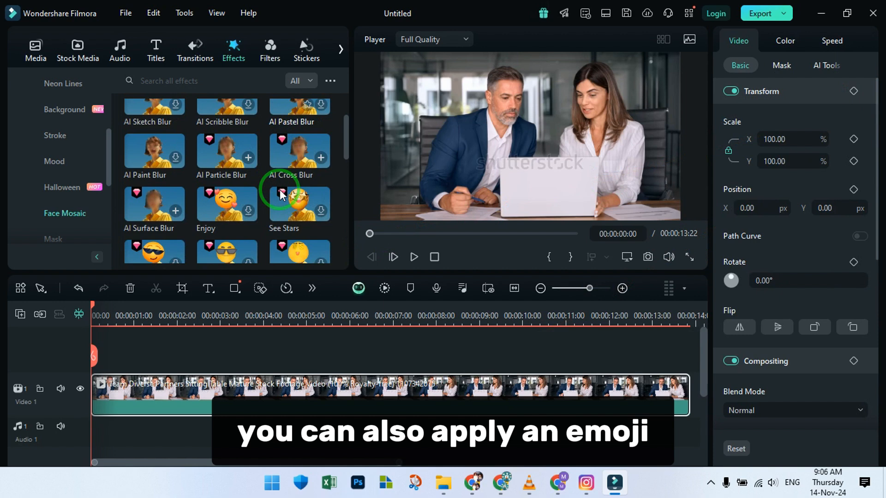
pyautogui.click(321, 158)
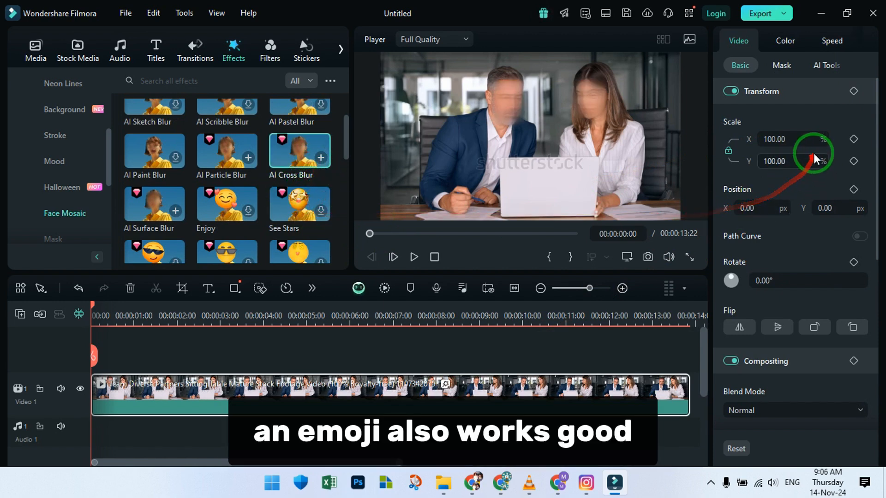
pyautogui.click(460, 385)
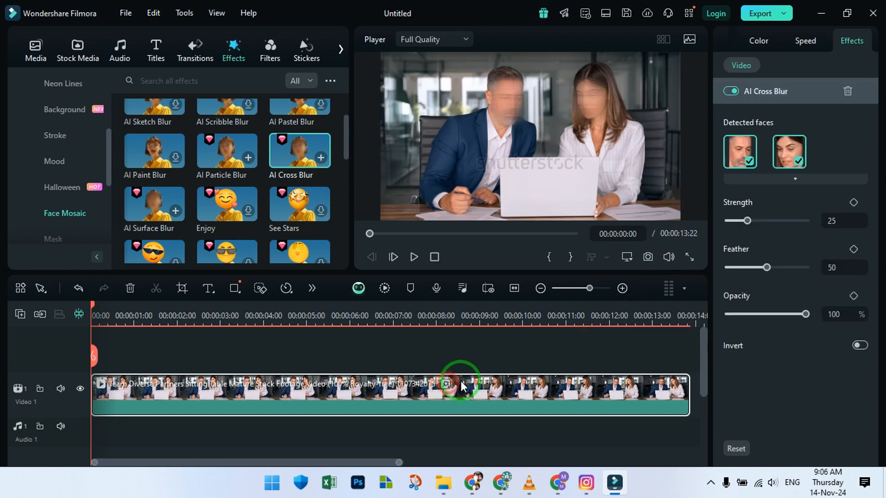
pyautogui.click(744, 157)
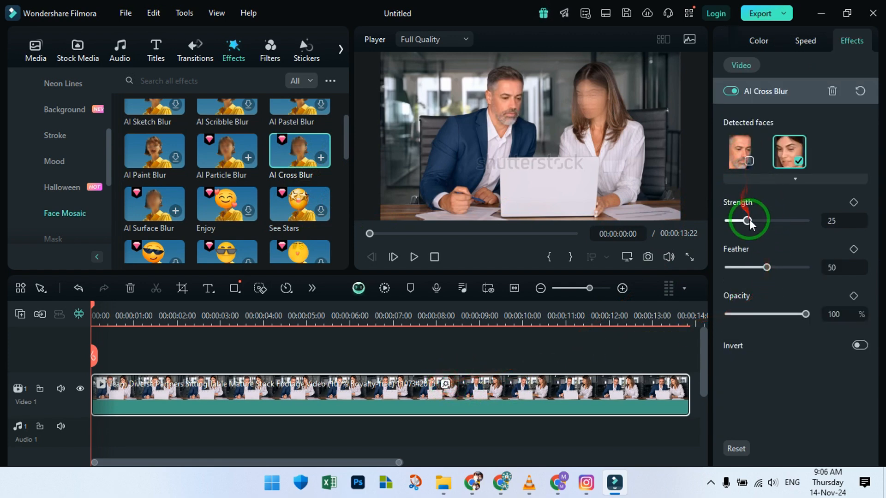
# Try the AI Cross Blur with strength 100 and feather 29, and delete the effect from the clip.
pyautogui.moveTo(749, 220); pyautogui.dragTo(832, 225)
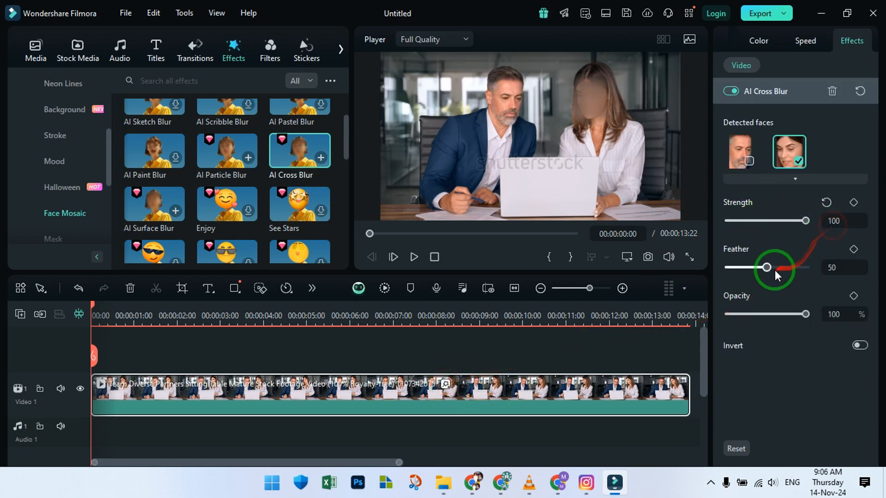
pyautogui.moveTo(774, 270); pyautogui.dragTo(751, 269)
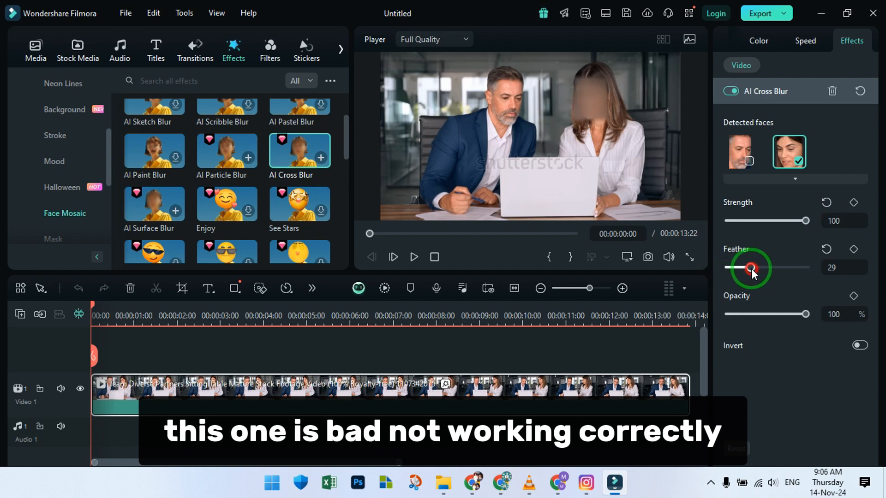
pyautogui.moveTo(804, 221)
pyautogui.mouseDown()
pyautogui.moveTo(773, 223)
pyautogui.moveTo(812, 223)
pyautogui.mouseUp()
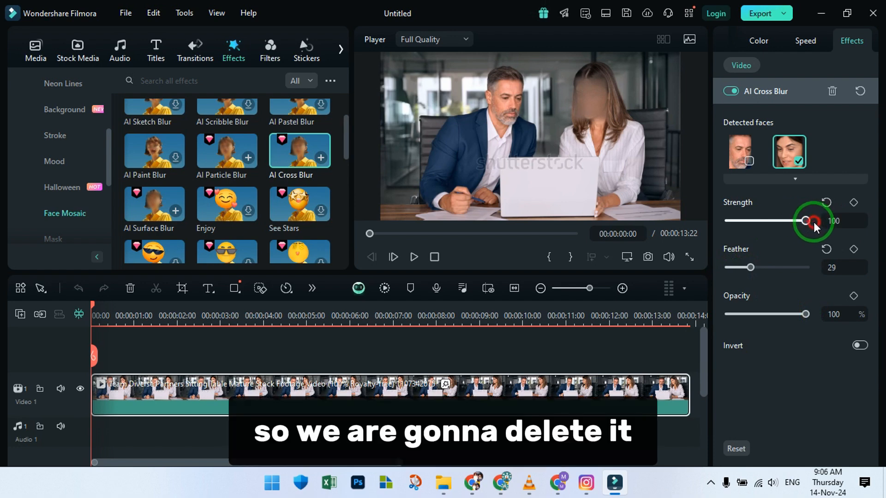
pyautogui.click(832, 92)
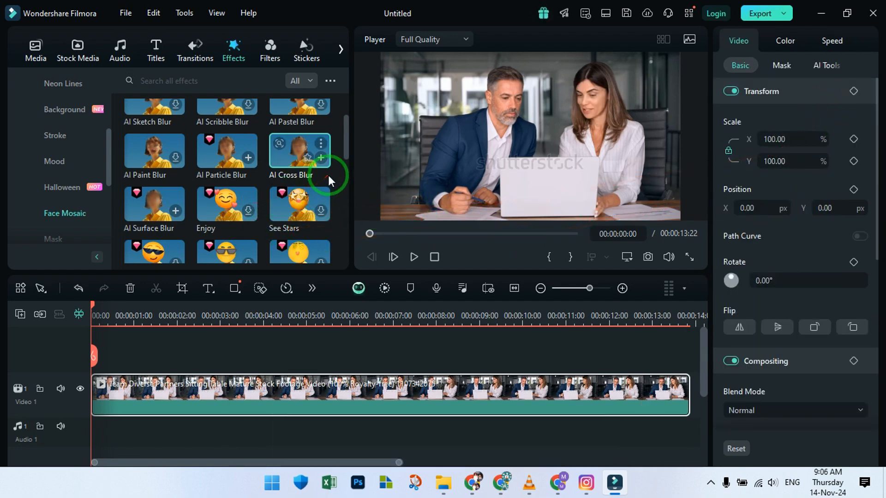
# Look through the Face Mosaic emoji effects and download the Enjoy effect.
pyautogui.scroll(-2, 295, 202)
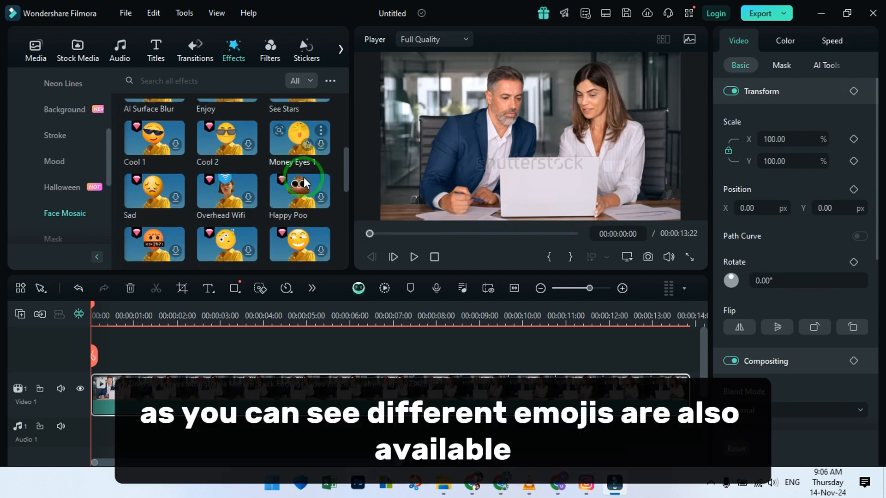
pyautogui.scroll(-3, 303, 177)
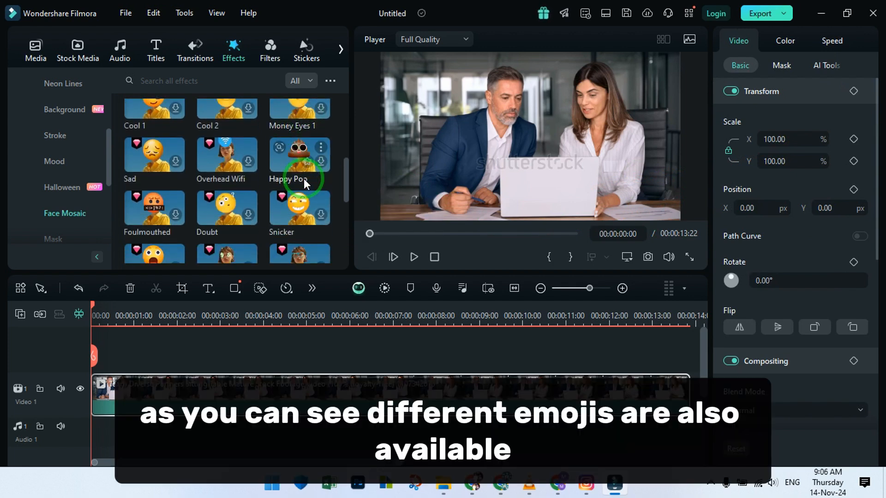
pyautogui.scroll(-3, 304, 178)
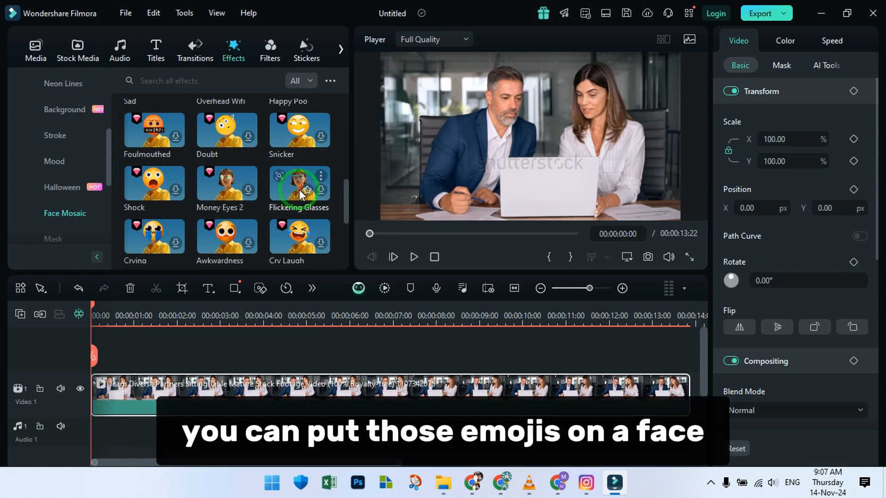
pyautogui.scroll(-3, 299, 188)
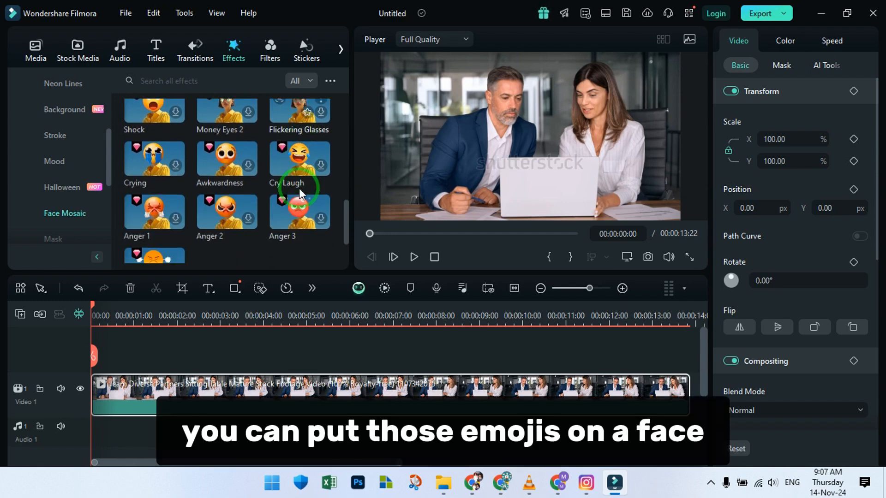
pyautogui.scroll(-3, 299, 187)
pyautogui.scroll(5, 299, 187)
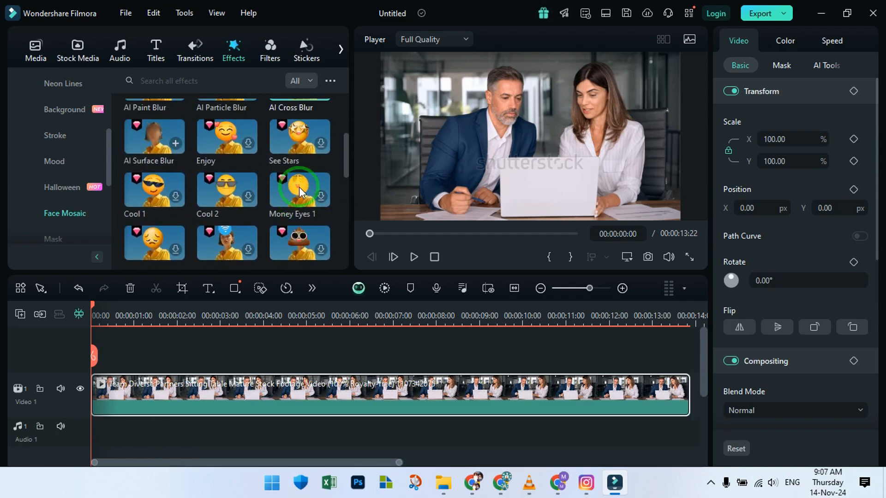
pyautogui.click(248, 141)
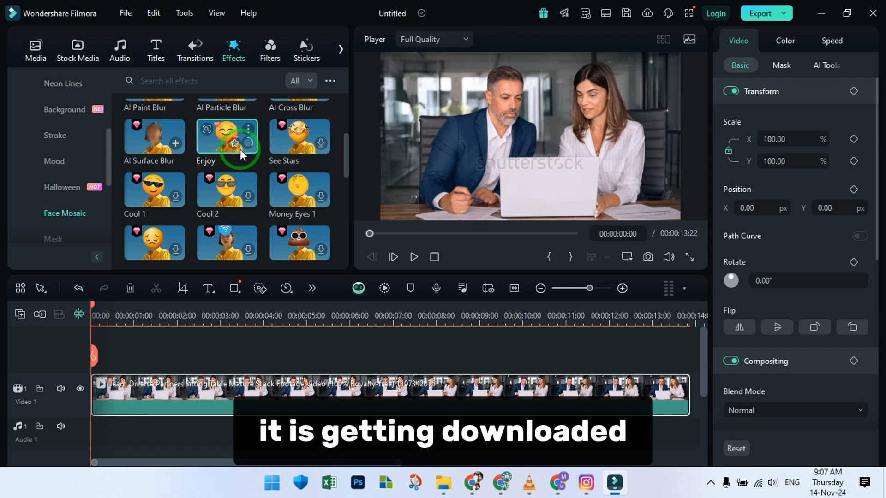
# Apply the downloaded Enjoy emoji effect to the clip.
pyautogui.scroll(2, 241, 159)
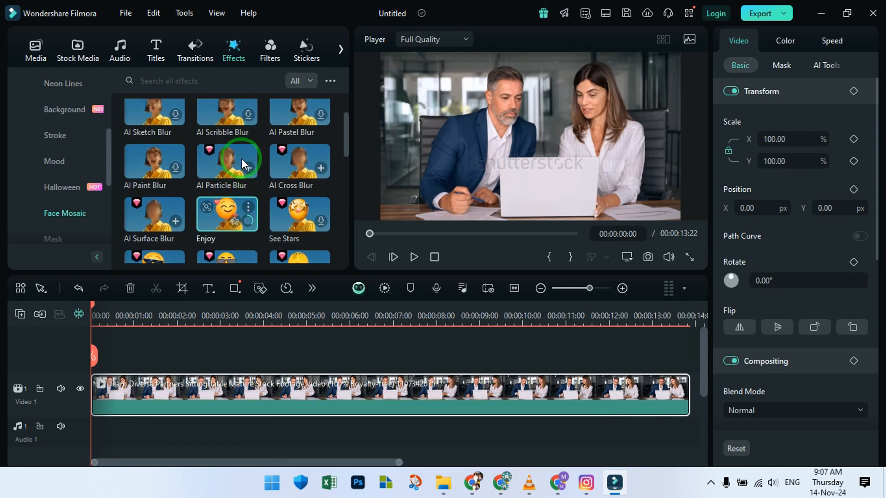
pyautogui.scroll(2, 242, 158)
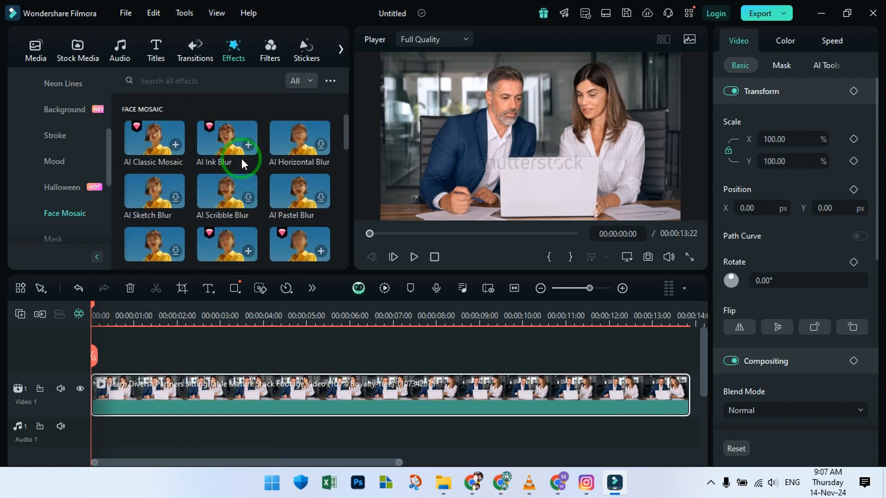
pyautogui.scroll(-2, 242, 158)
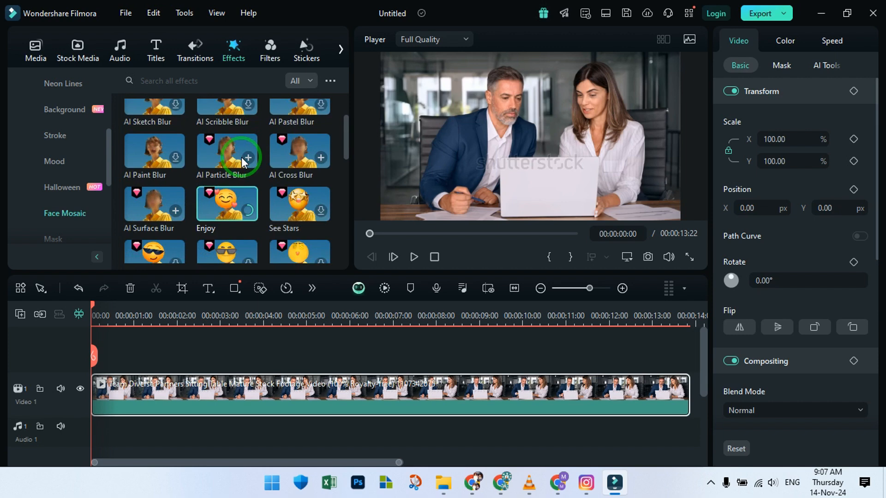
pyautogui.scroll(-1, 241, 157)
pyautogui.click(242, 157)
pyautogui.scroll(-1, 244, 147)
pyautogui.click(248, 134)
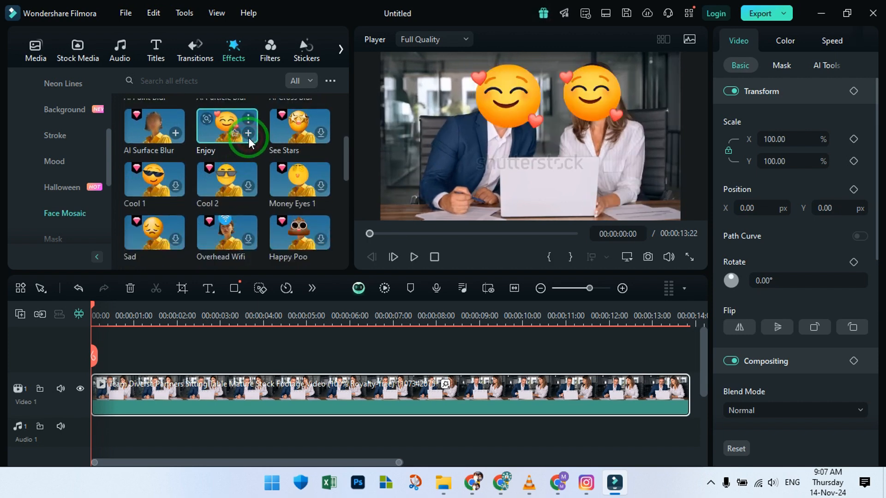
# Limit the Enjoy emoji to the woman's face with Zoom 37, and play the video to check it.
pyautogui.click(445, 384)
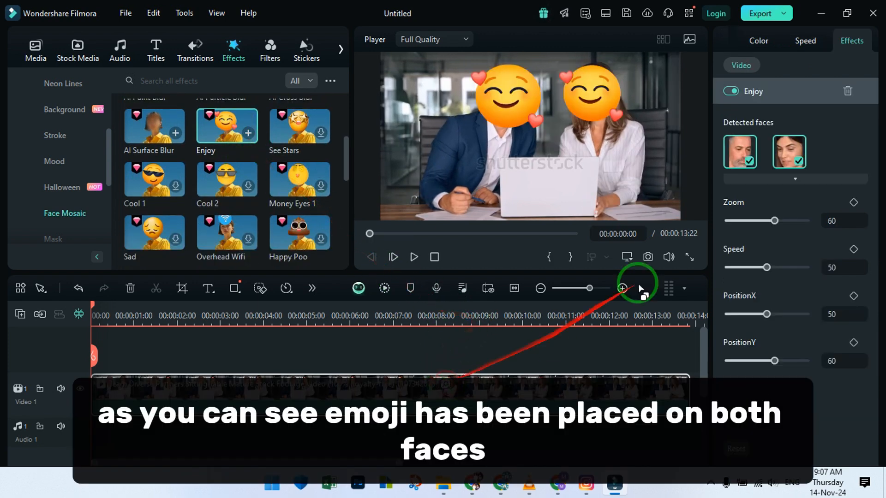
pyautogui.click(748, 162)
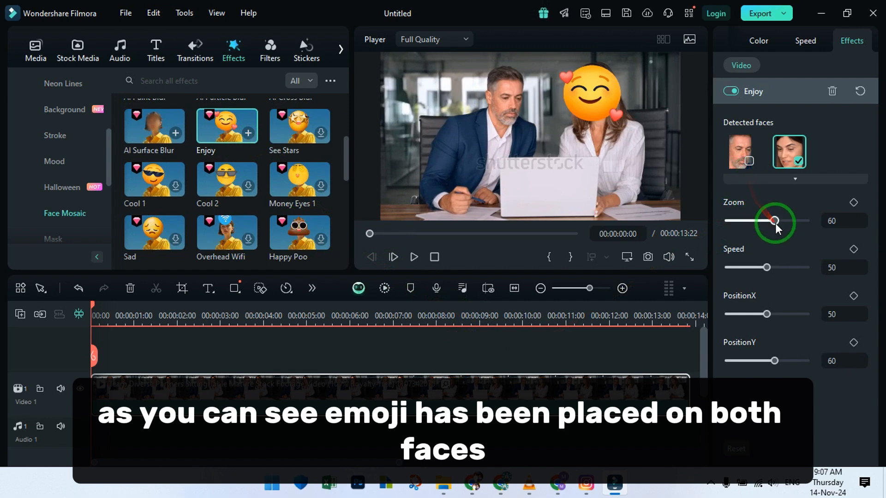
pyautogui.moveTo(775, 220); pyautogui.dragTo(757, 215)
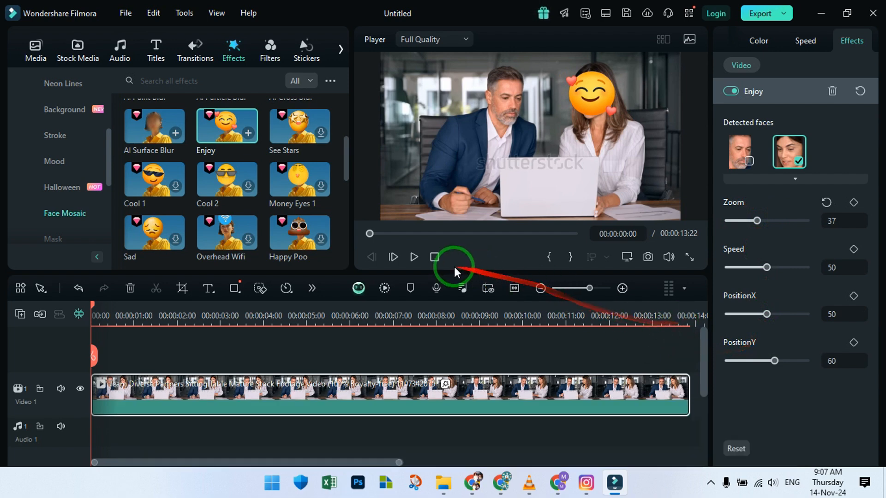
pyautogui.click(414, 259)
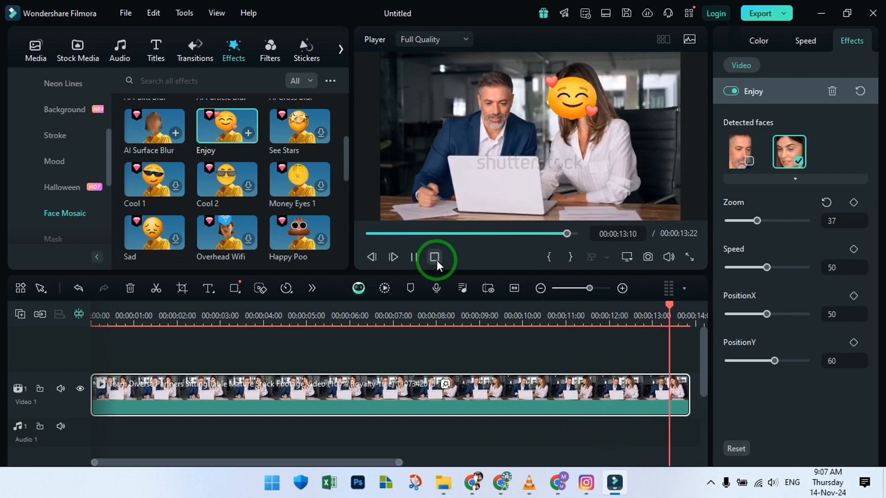
pyautogui.click(435, 257)
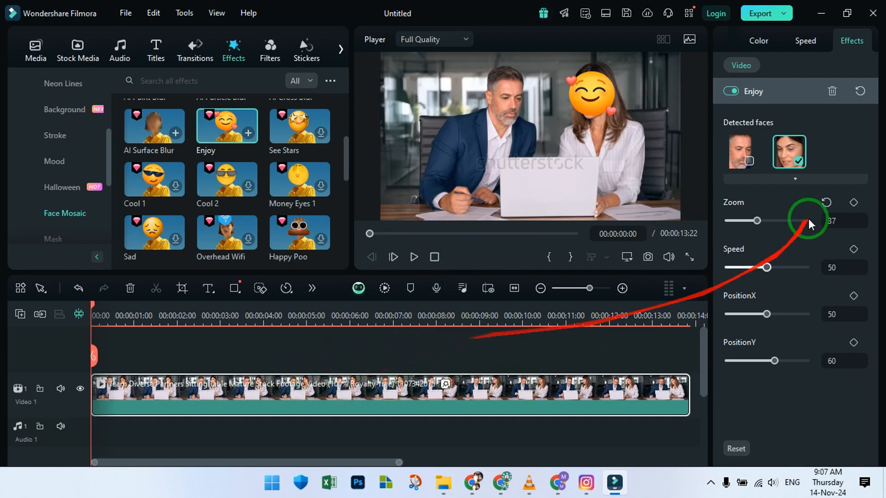
# Try a uniform clip speed of 3.55 and play the video to check the emoji's tracking of the face.
pyautogui.click(802, 41)
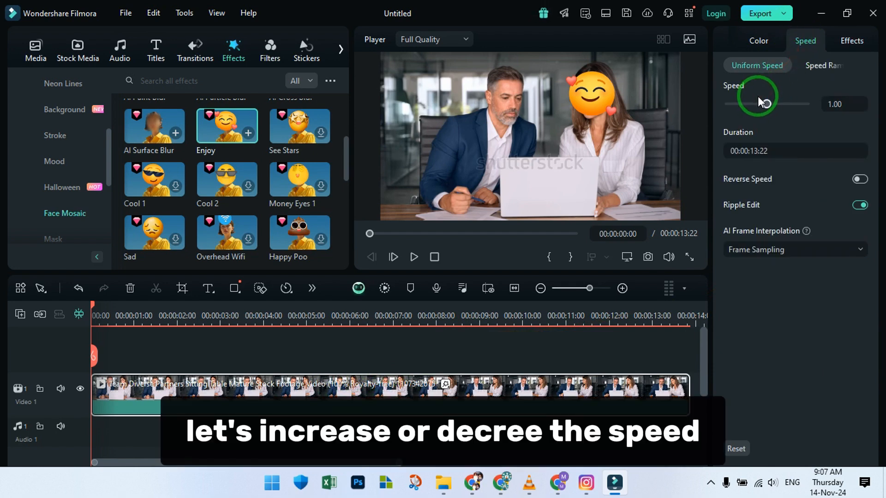
pyautogui.moveTo(772, 103); pyautogui.dragTo(777, 103)
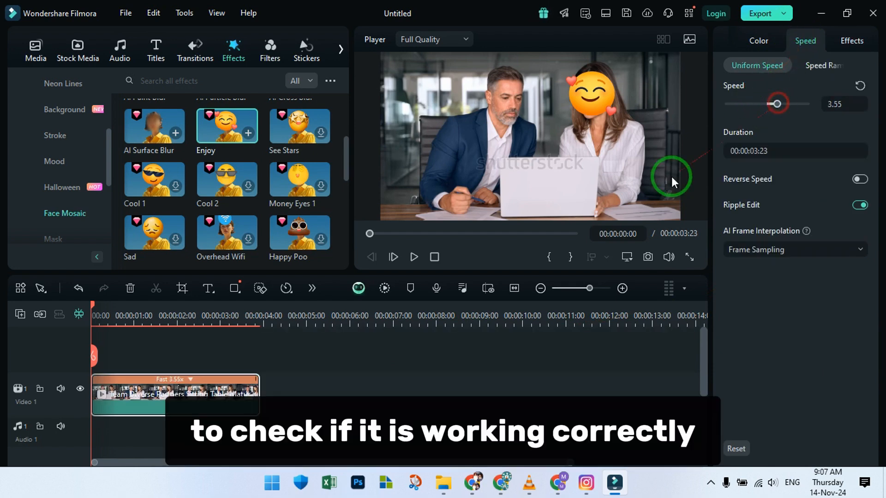
pyautogui.click(411, 257)
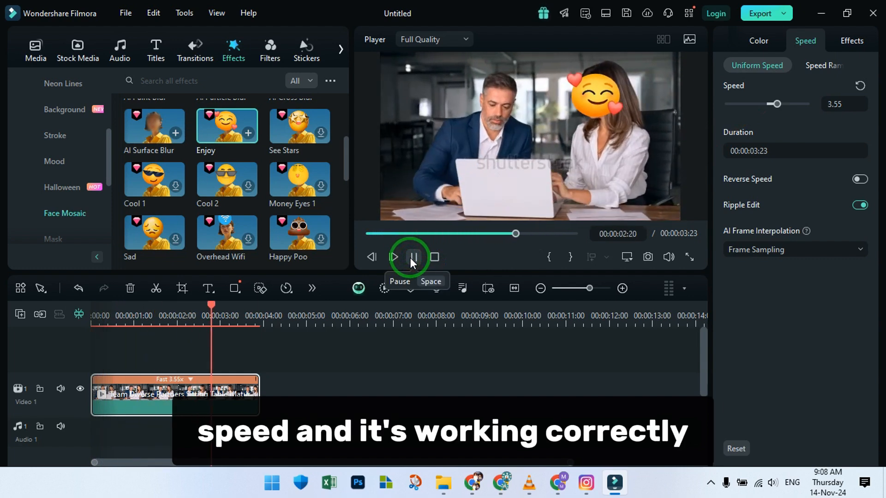
pyautogui.click(437, 257)
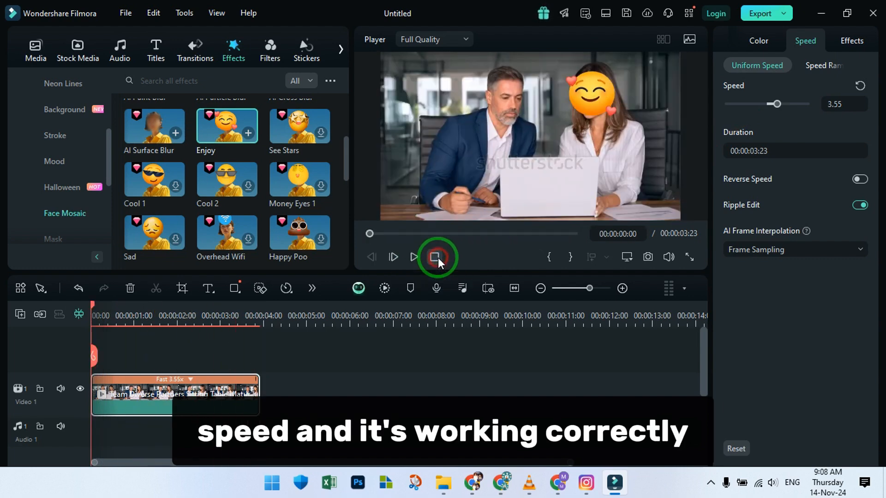
# Try a slow clip speed of 0.20 in playback, and reset the speed to its default.
pyautogui.moveTo(777, 104); pyautogui.dragTo(752, 104)
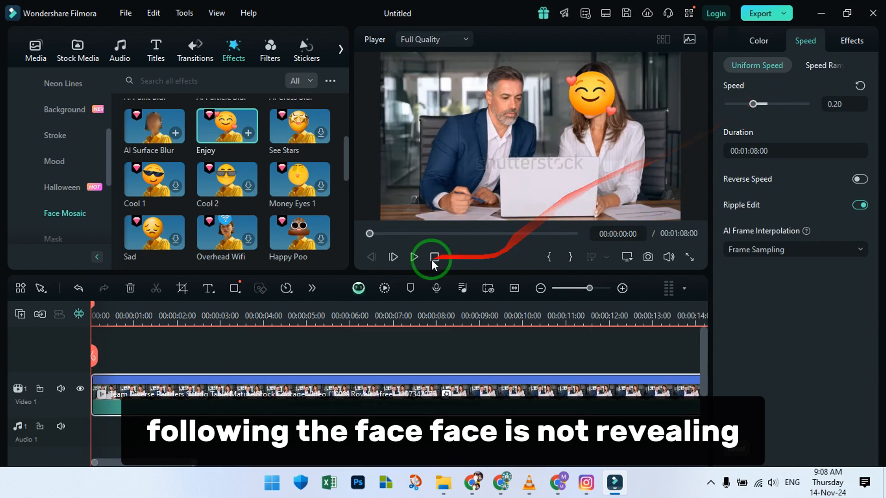
pyautogui.click(414, 258)
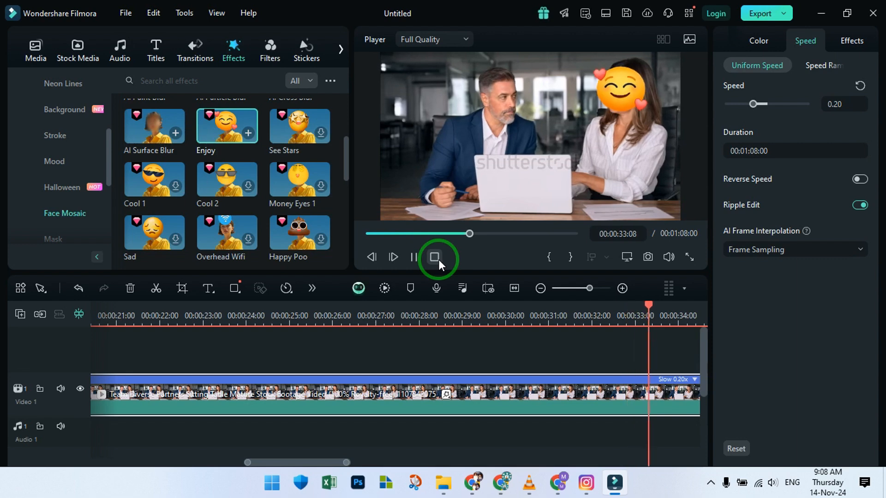
pyautogui.click(435, 257)
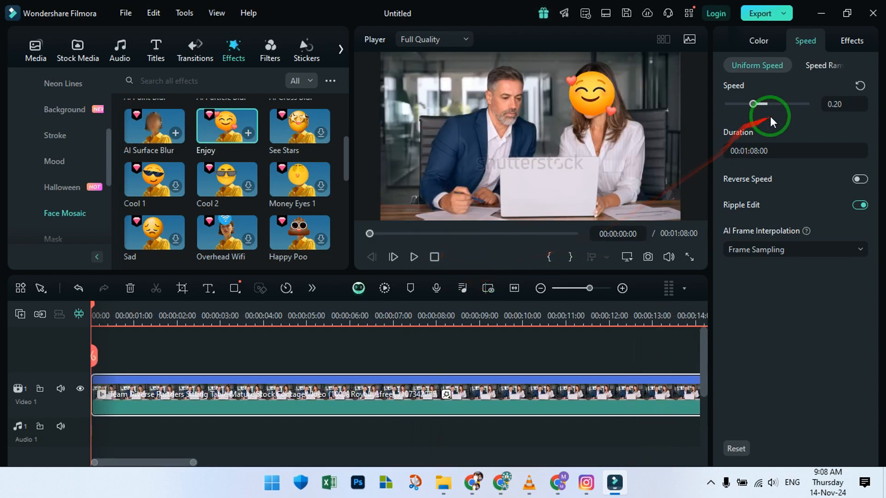
pyautogui.click(859, 87)
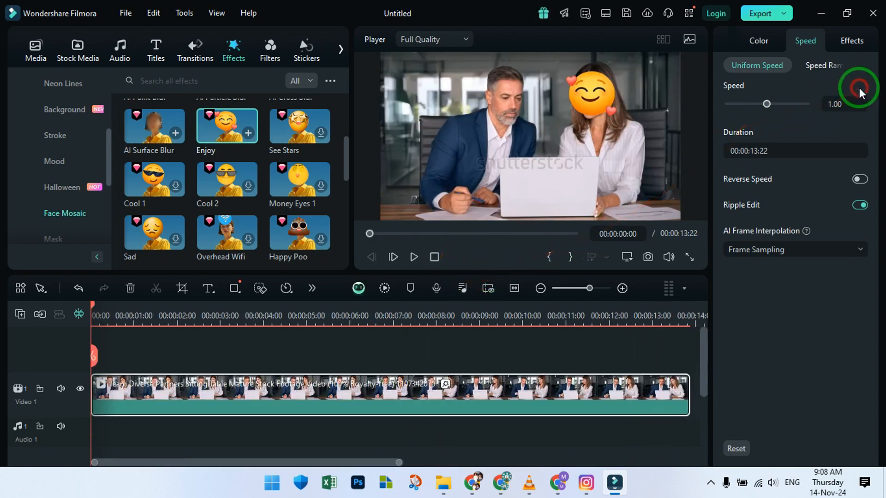
pyautogui.click(823, 66)
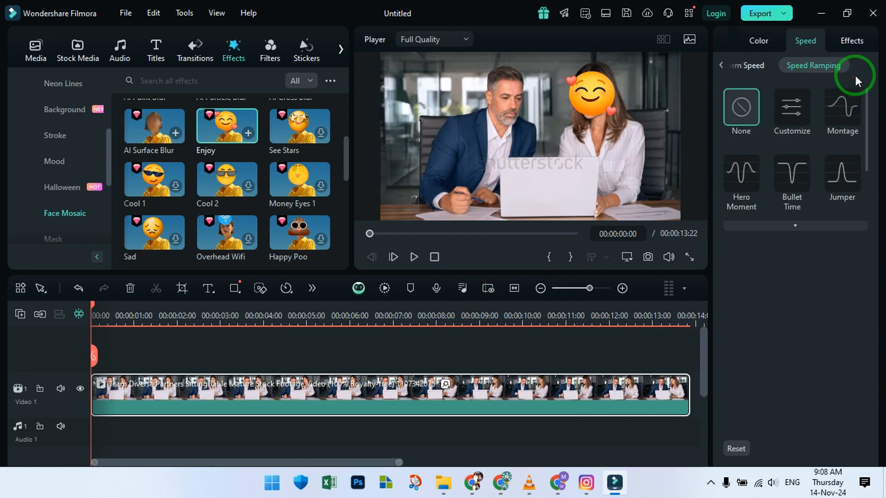
pyautogui.click(721, 40)
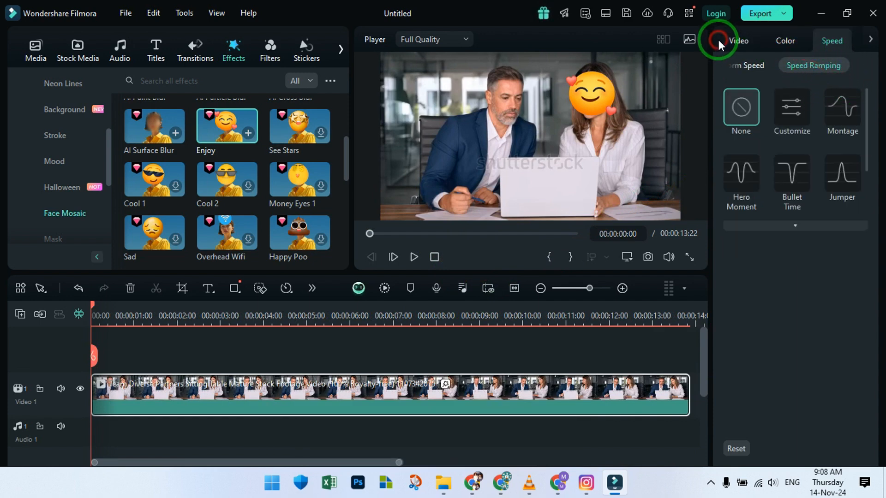
pyautogui.click(737, 41)
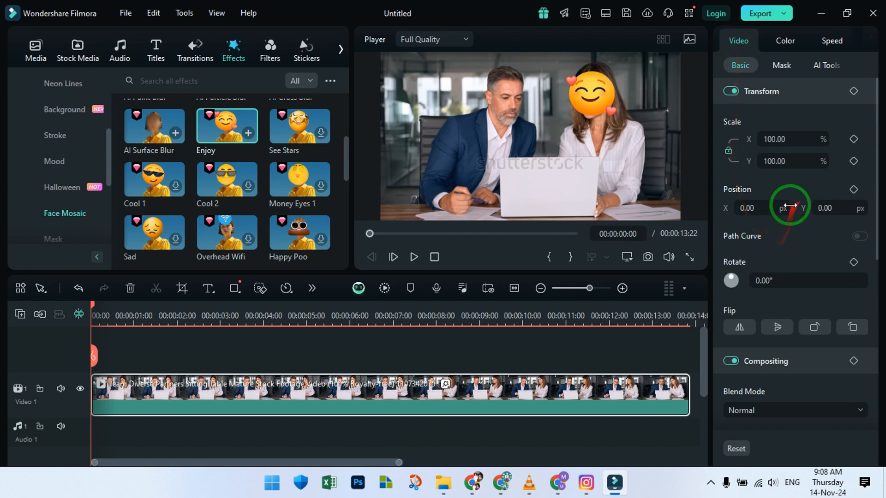
# Move the Enjoy emoji to the man's face only, and set PositionX to 53, PositionY to 53 and Zoom to 21.
pyautogui.click(444, 384)
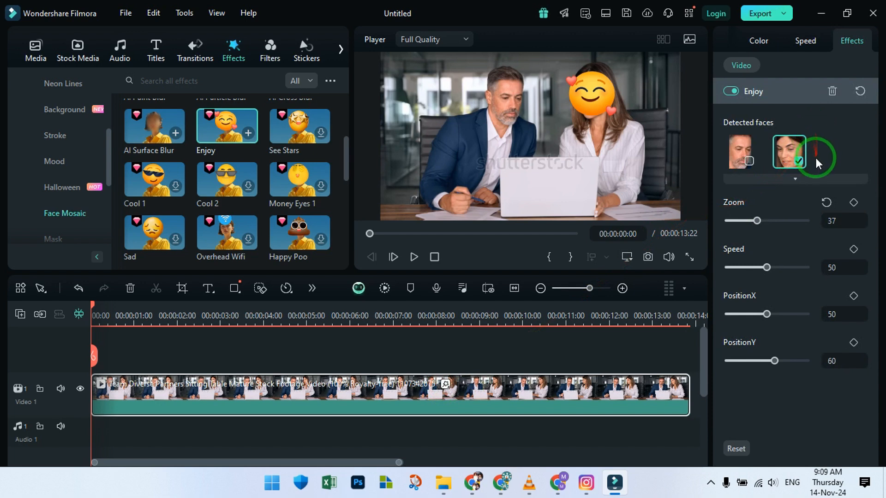
pyautogui.click(749, 159)
pyautogui.click(794, 160)
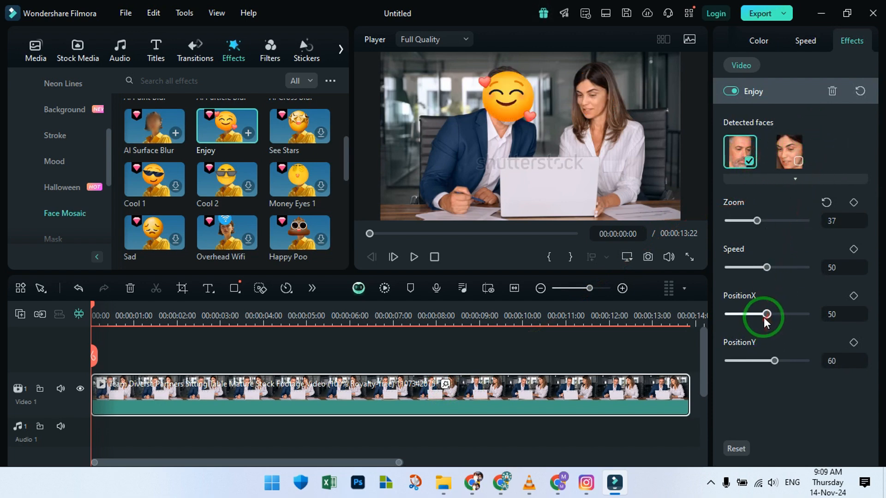
pyautogui.moveTo(766, 314); pyautogui.dragTo(770, 314)
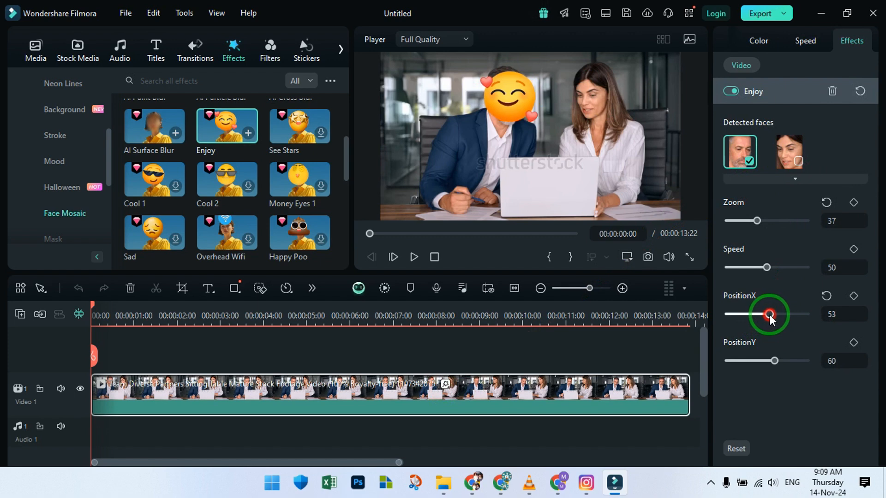
pyautogui.moveTo(766, 355)
pyautogui.mouseDown()
pyautogui.moveTo(735, 356)
pyautogui.moveTo(769, 356)
pyautogui.mouseUp()
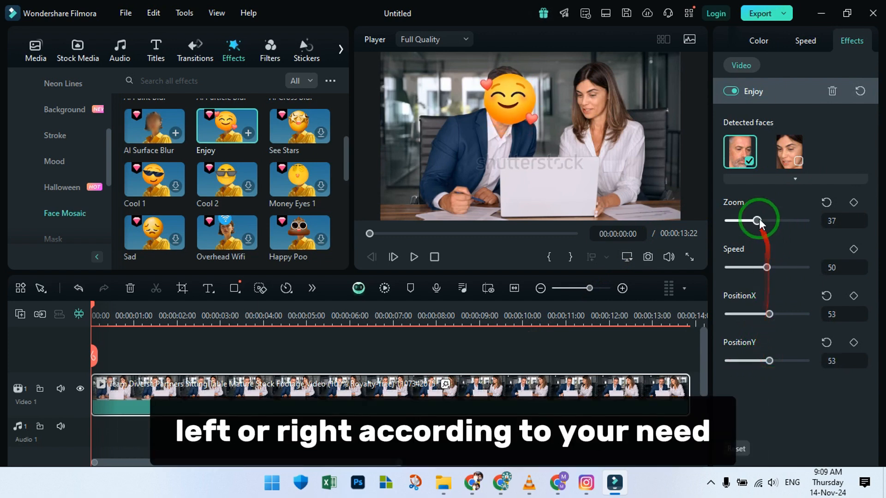
pyautogui.moveTo(757, 220); pyautogui.dragTo(744, 220)
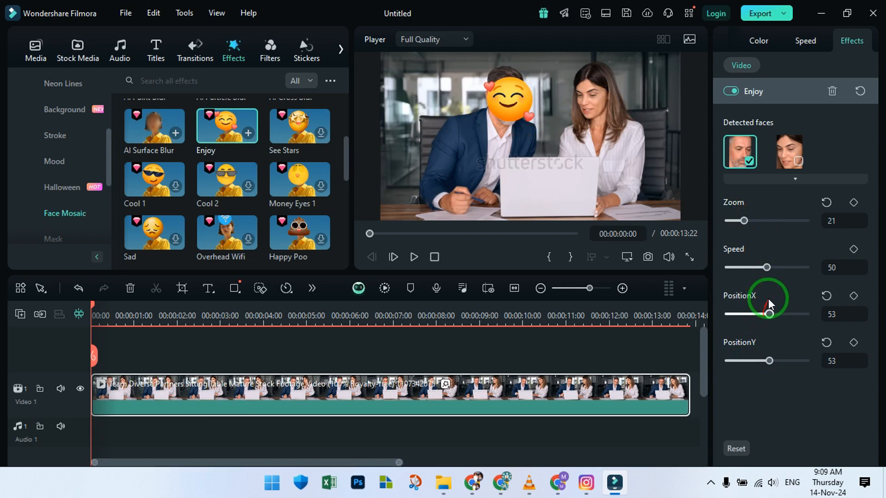
# Delete the Enjoy effect from the clip and deselect the clip.
pyautogui.click(514, 105)
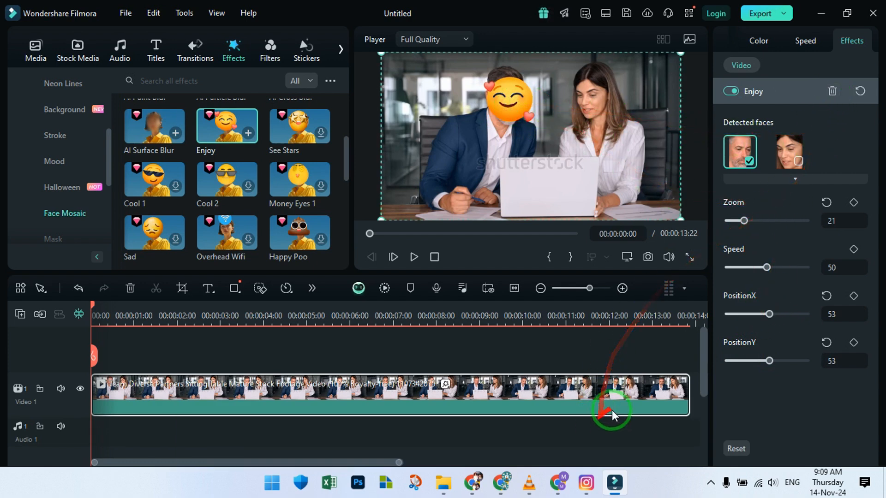
pyautogui.click(833, 92)
pyautogui.click(404, 433)
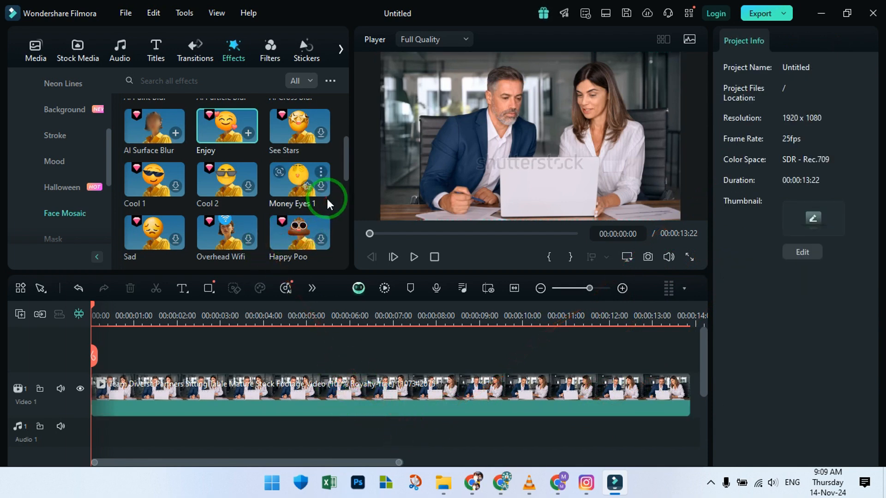
# Browse the available body effects from Face Mosaic back through the Halloween, Mood and Stroke categories.
pyautogui.scroll(2, 342, 208)
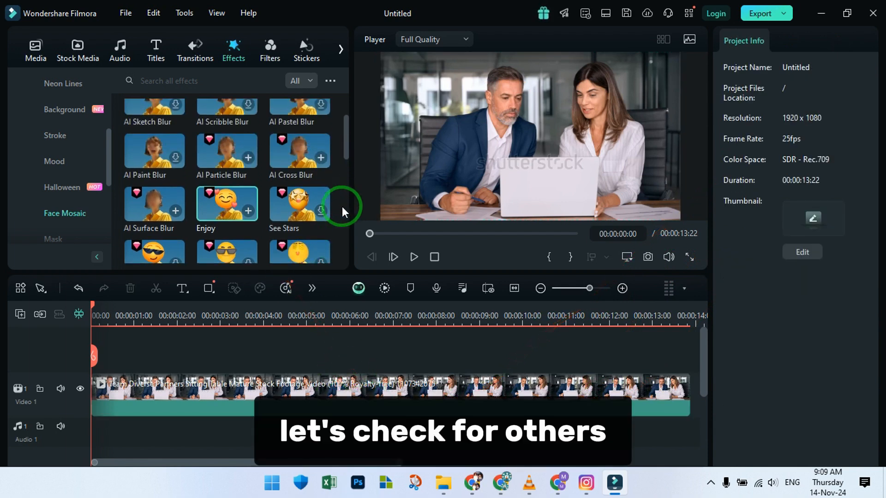
pyautogui.scroll(10, 342, 207)
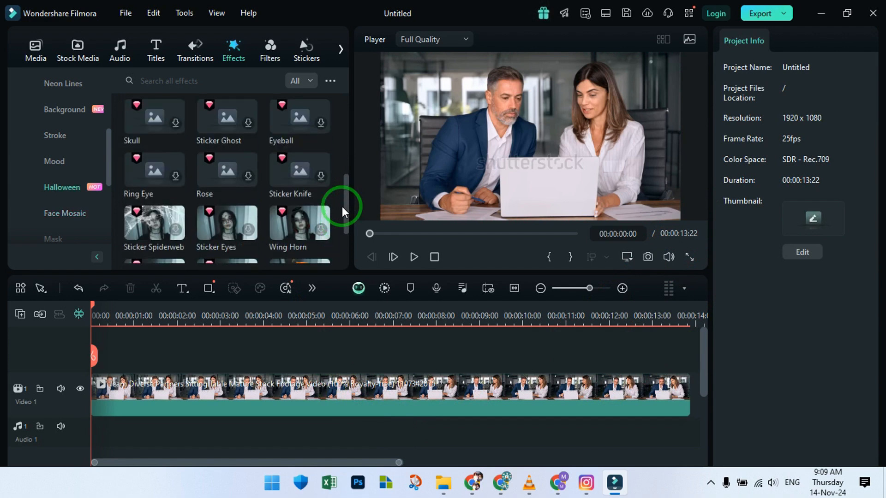
pyautogui.scroll(3, 342, 206)
pyautogui.scroll(3, 323, 203)
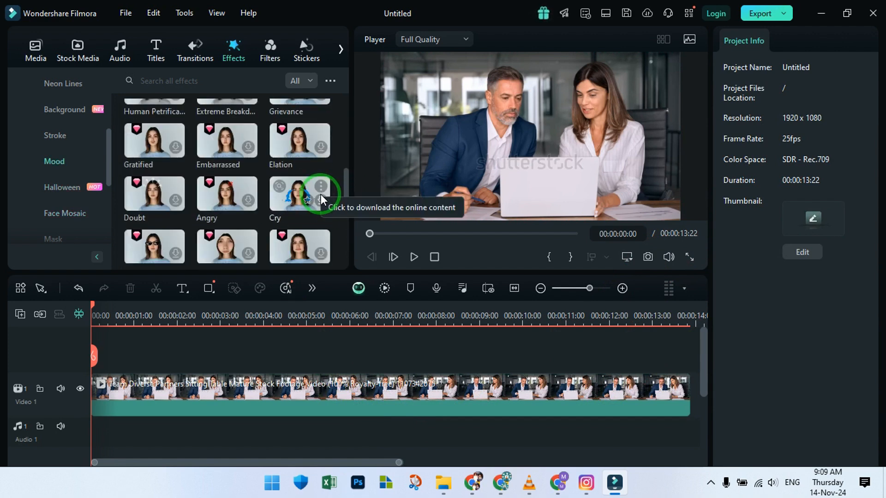
pyautogui.scroll(2, 320, 195)
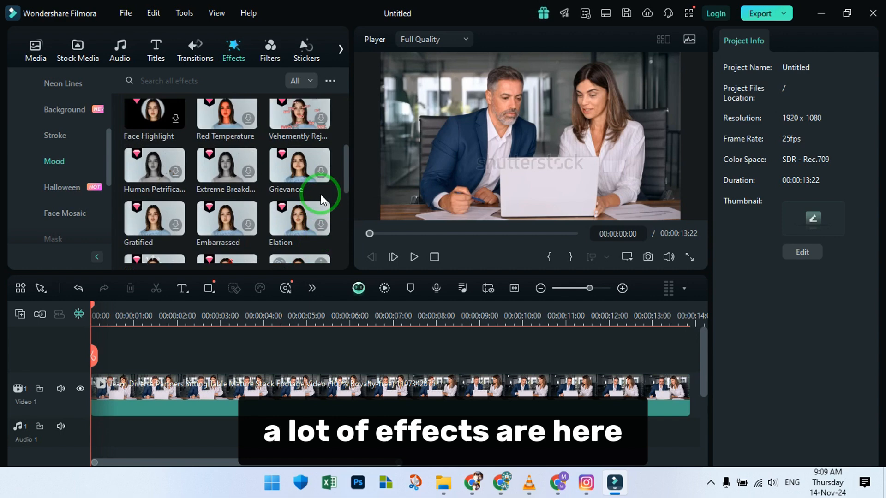
pyautogui.scroll(2, 320, 198)
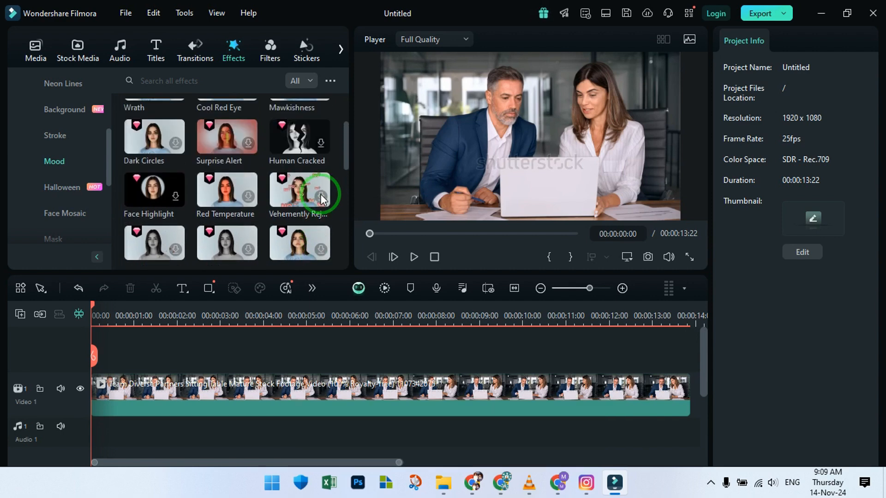
pyautogui.scroll(2, 322, 199)
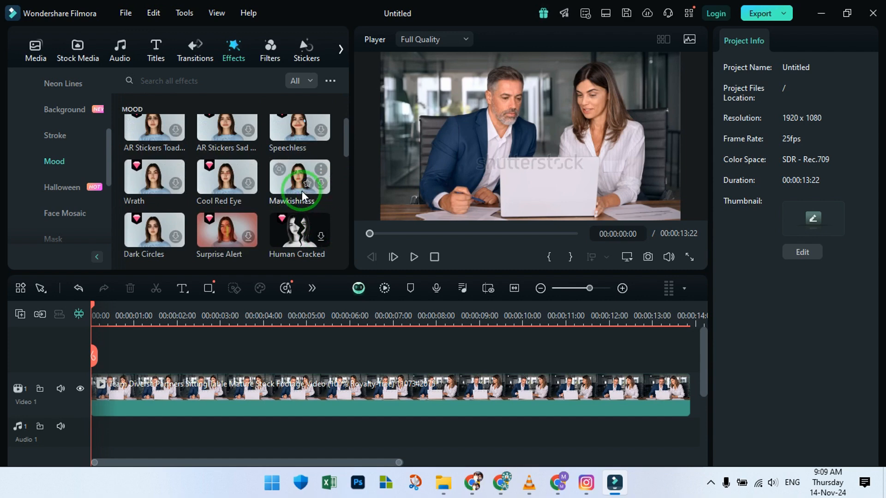
pyautogui.scroll(1, 302, 190)
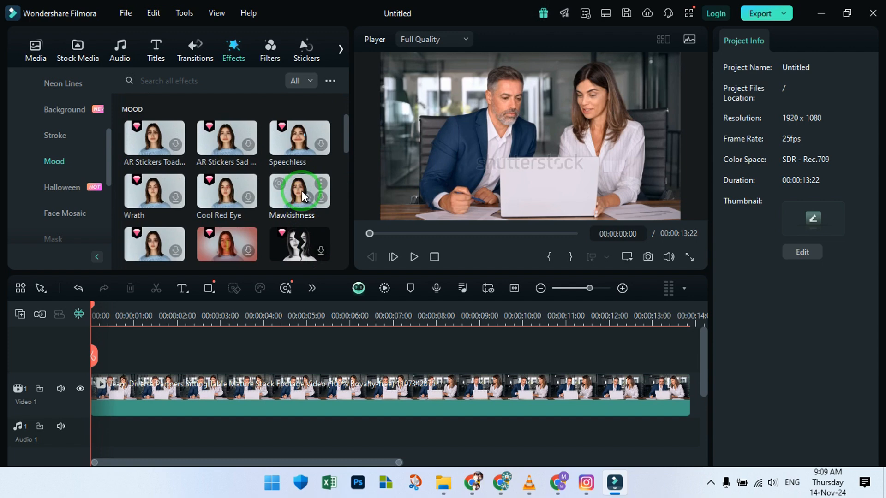
pyautogui.scroll(2, 301, 191)
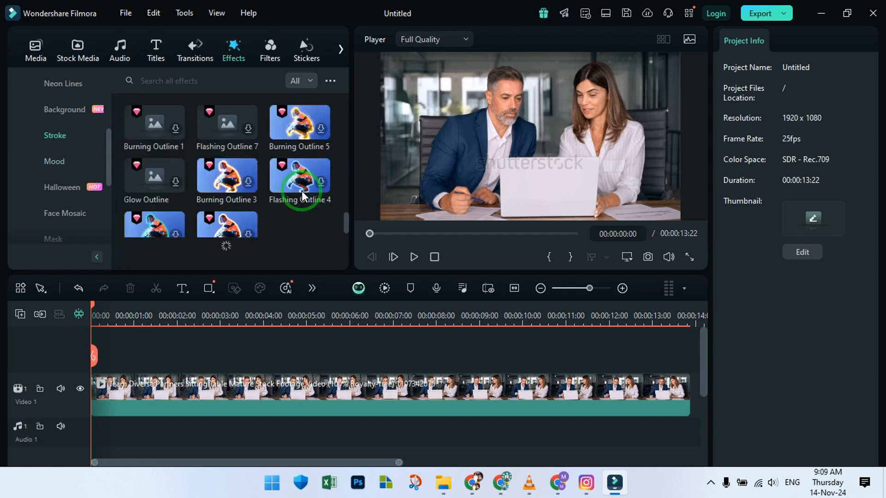
pyautogui.scroll(3, 302, 193)
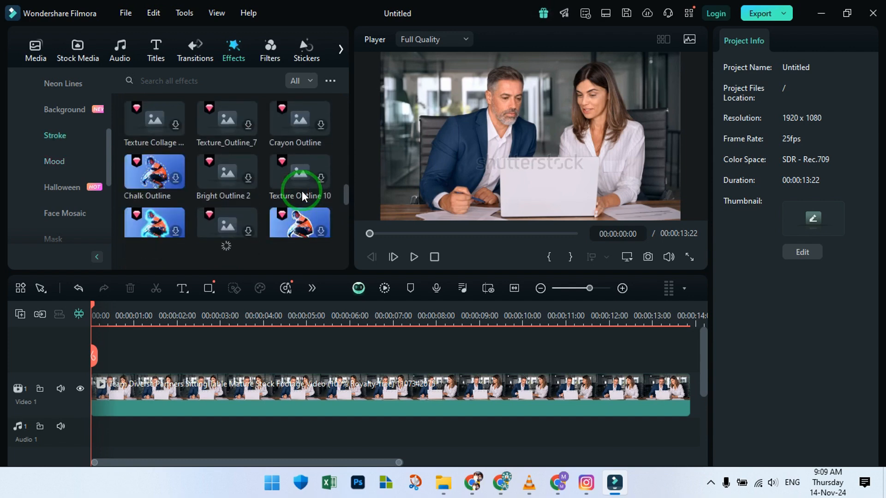
pyautogui.scroll(5, 302, 194)
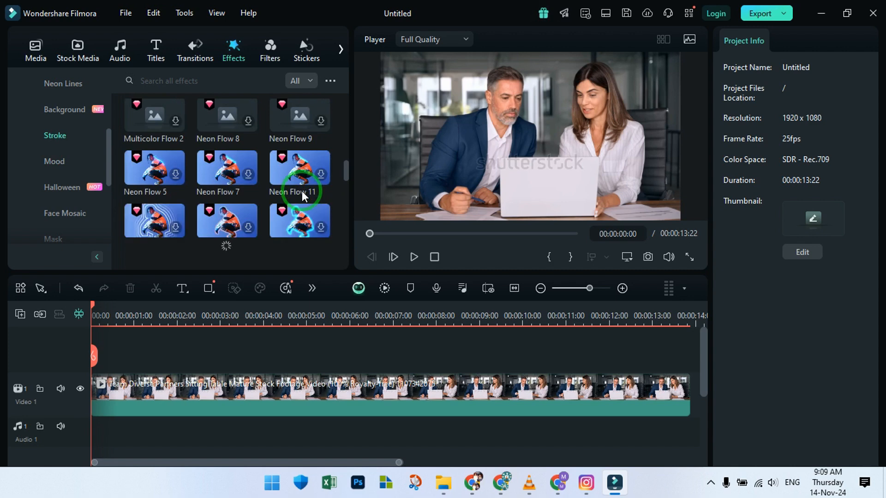
pyautogui.scroll(5, 301, 191)
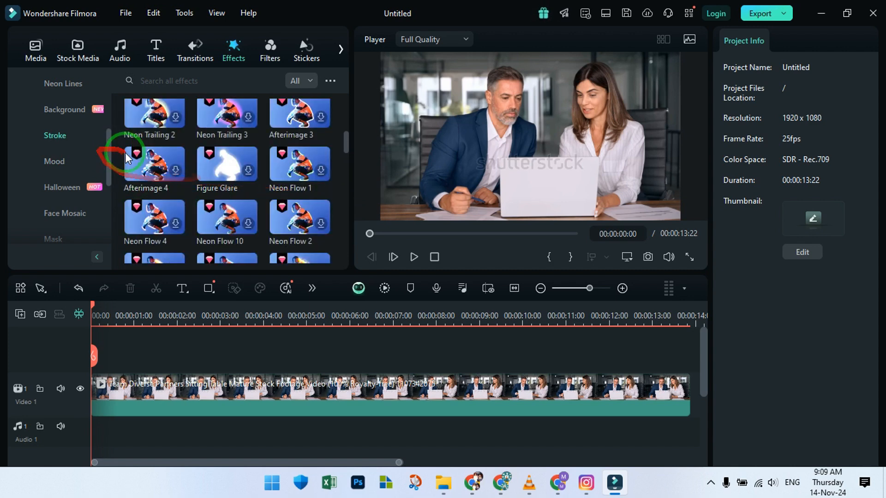
# Download the Energy Explosion effect from the Background category and add it to the timeline above the video clip.
pyautogui.click(59, 110)
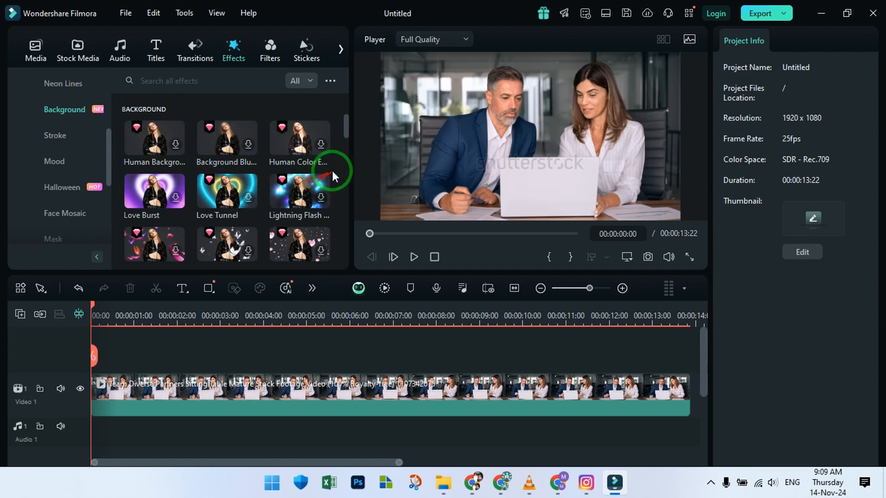
pyautogui.scroll(-2, 332, 170)
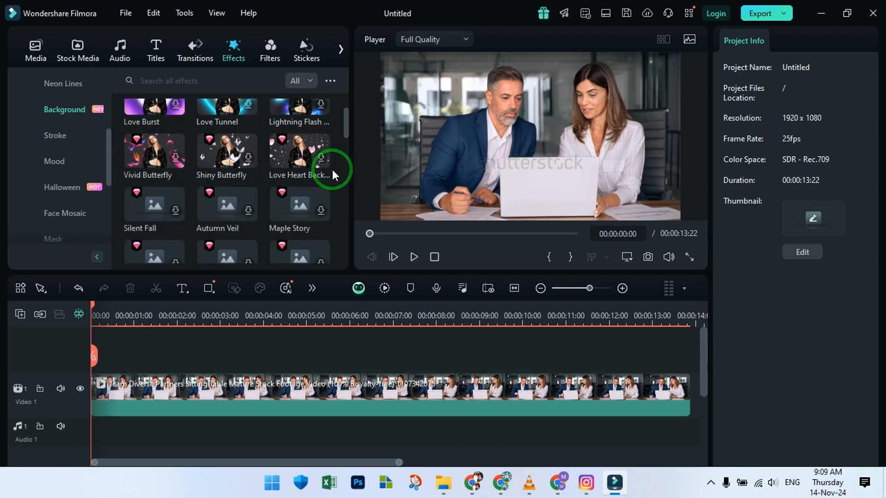
pyautogui.scroll(-2, 332, 170)
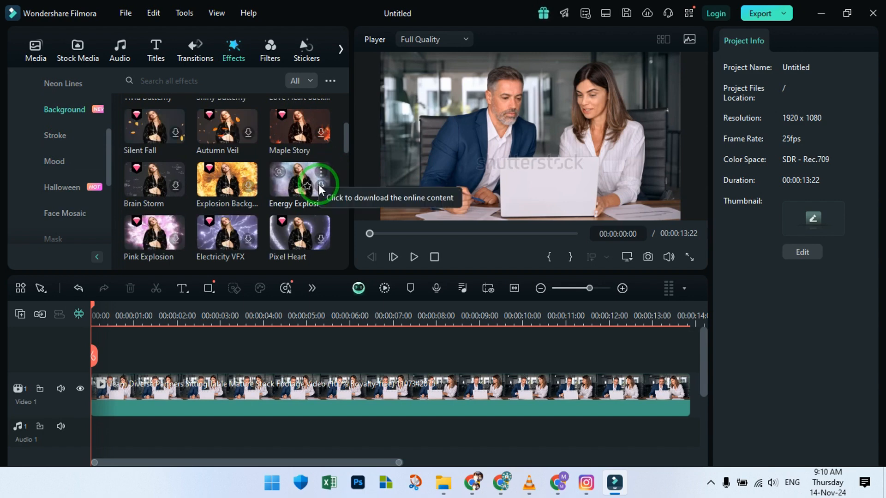
pyautogui.click(321, 186)
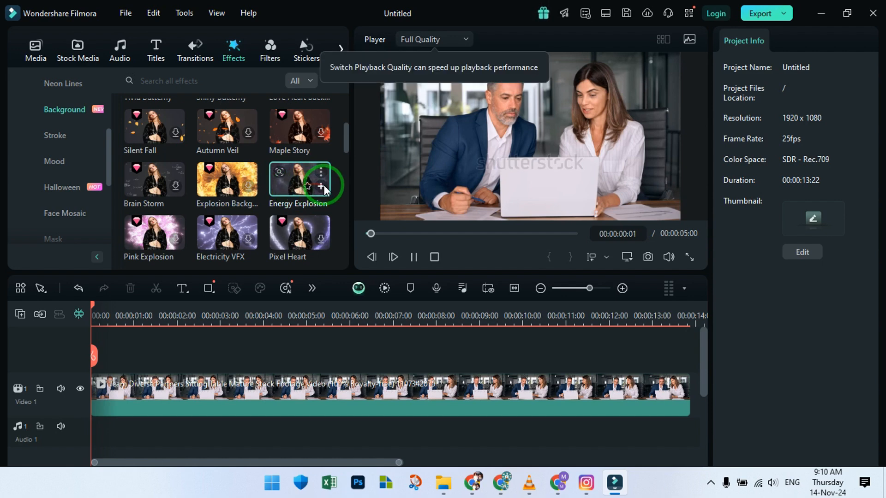
pyautogui.click(321, 186)
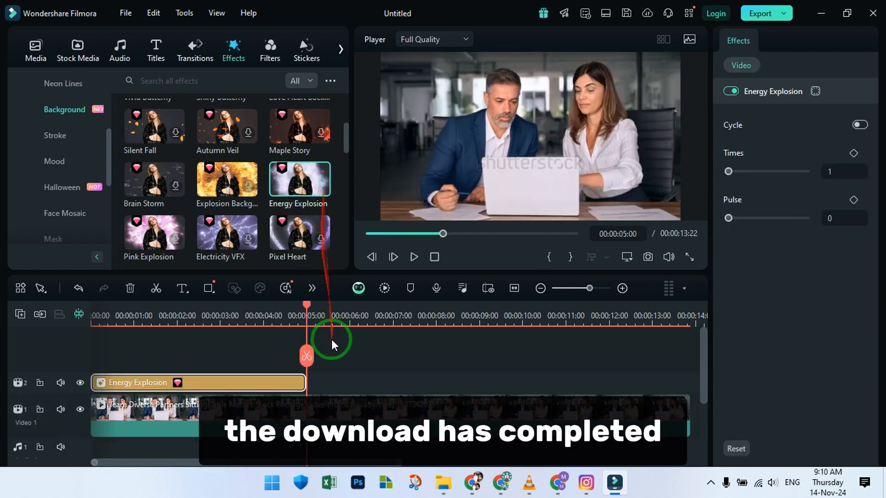
# Play the video to check the Energy Explosion effect, and return the playhead to the start.
pyautogui.click(413, 257)
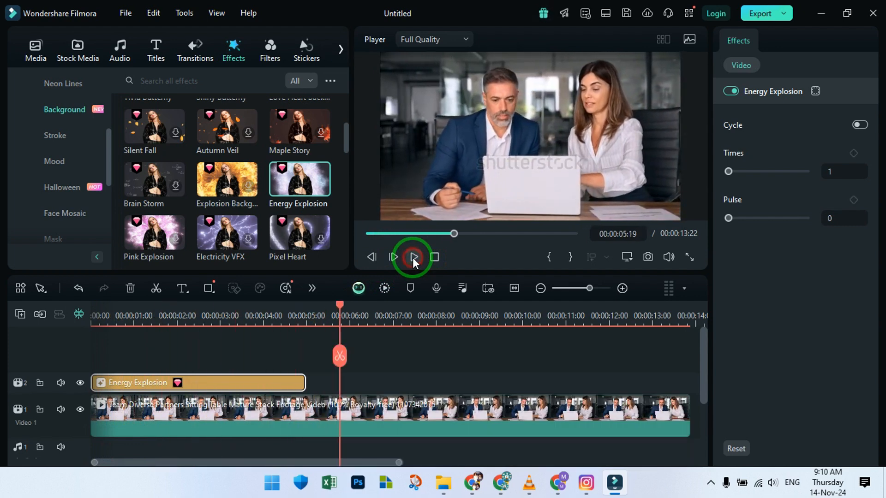
pyautogui.click(413, 257)
pyautogui.click(436, 257)
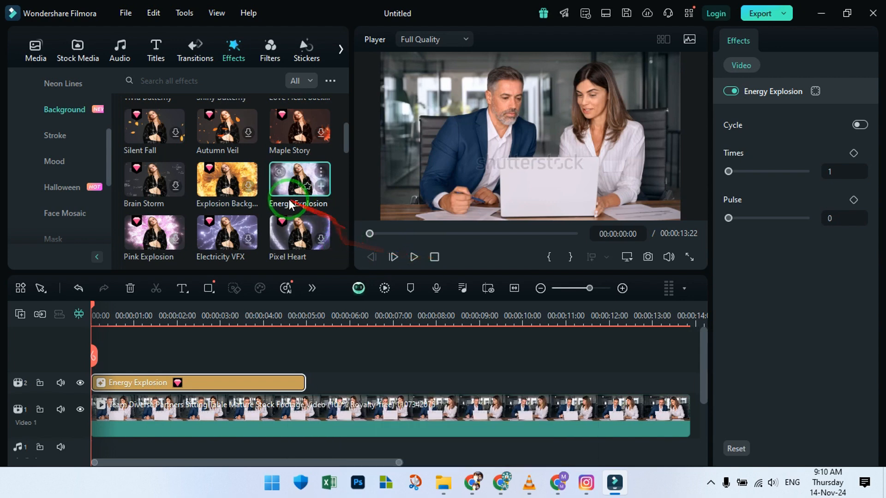
# Add the Face Blush effect from the Popular body effects to the timeline.
pyautogui.scroll(3, 288, 198)
pyautogui.scroll(3, 288, 198)
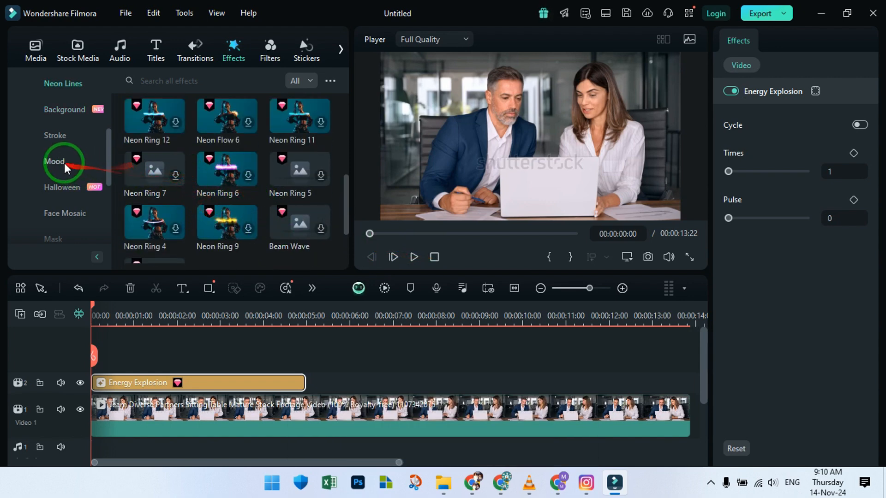
pyautogui.scroll(3, 35, 159)
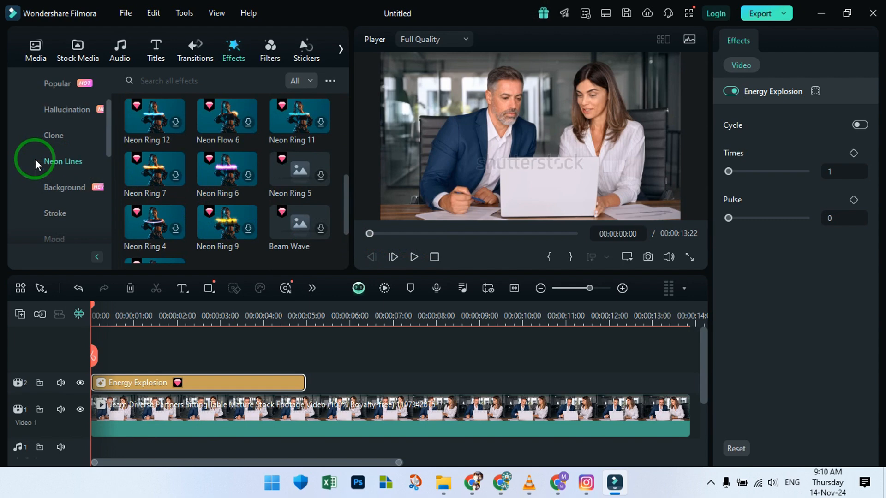
pyautogui.scroll(3, 35, 159)
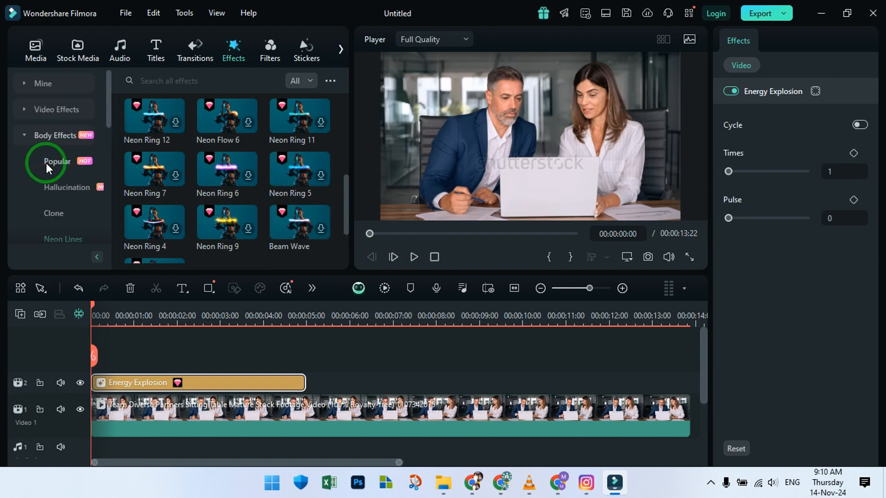
pyautogui.click(46, 162)
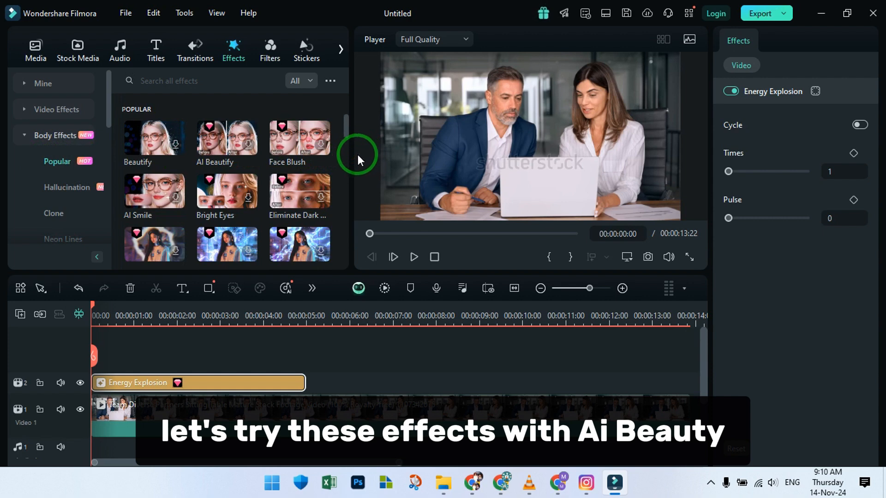
pyautogui.click(320, 142)
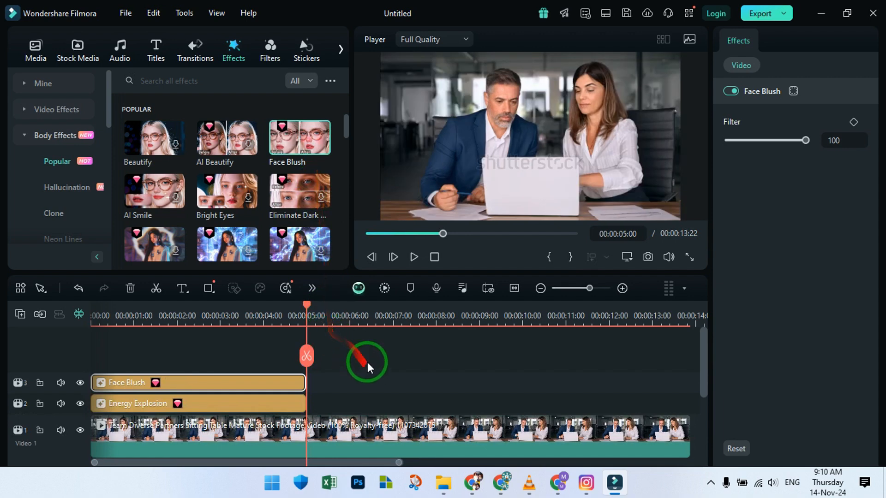
# Delete the Energy Explosion effect from the timeline and extend the Face Blush effect to about 12 seconds.
pyautogui.click(259, 400)
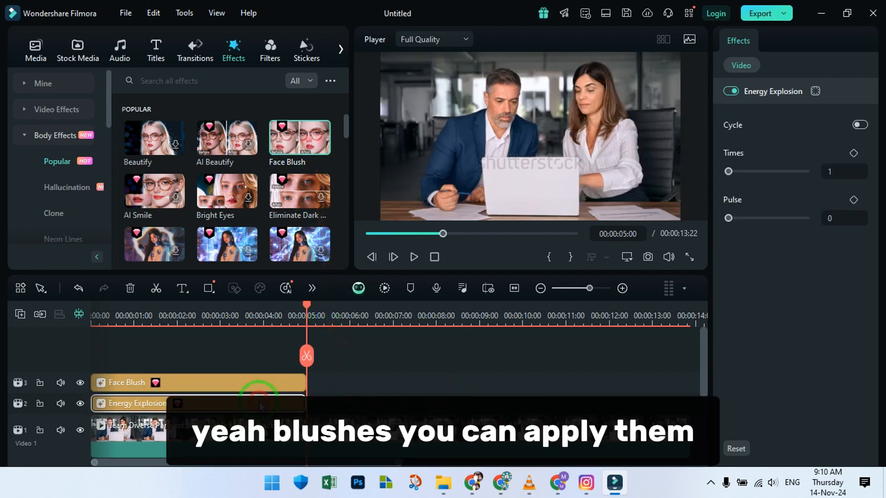
pyautogui.click(130, 288)
pyautogui.moveTo(242, 386); pyautogui.dragTo(613, 403)
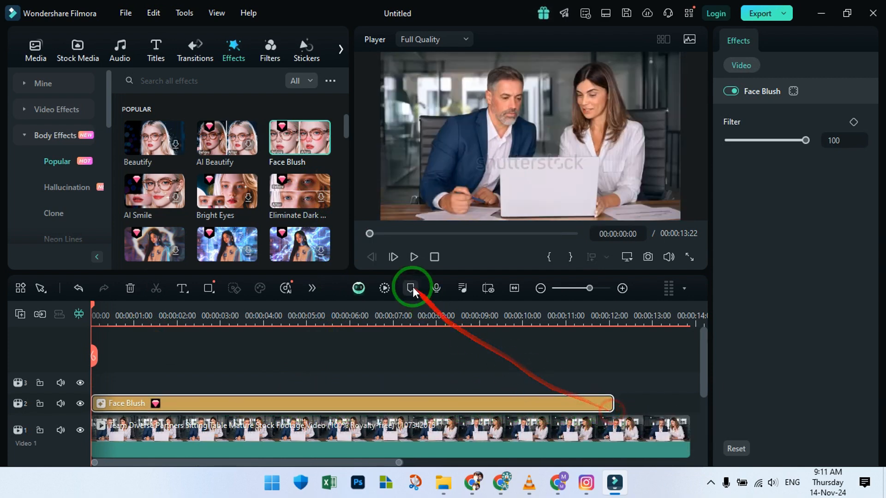
# Apply Face Blush directly to the video clip, and check the effect in playback and at 00:00:09:15.
pyautogui.click(412, 258)
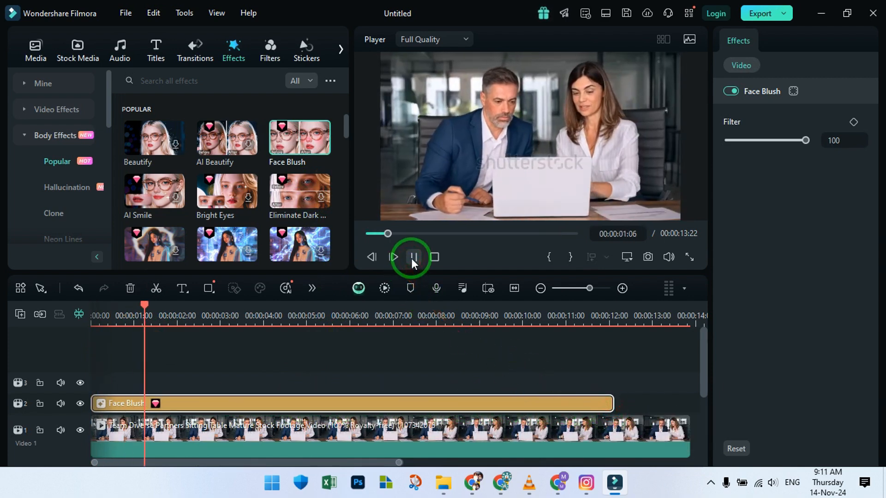
pyautogui.click(411, 259)
pyautogui.moveTo(286, 144); pyautogui.dragTo(266, 427)
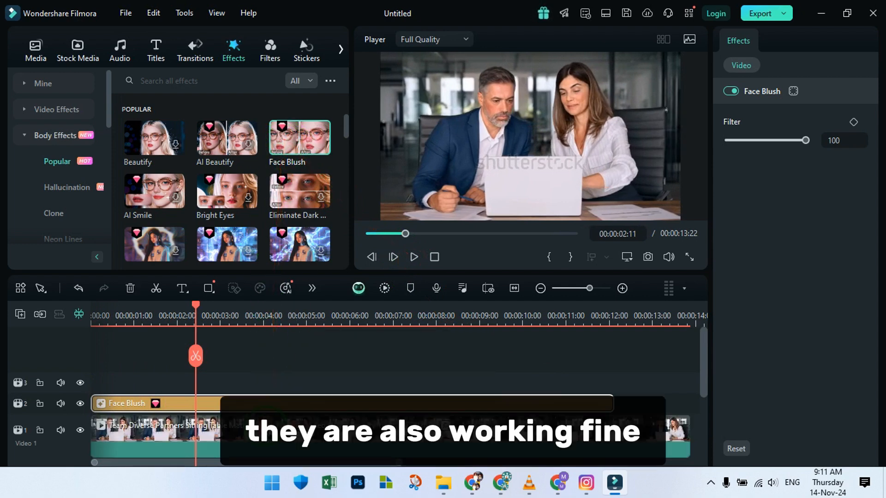
pyautogui.click(446, 428)
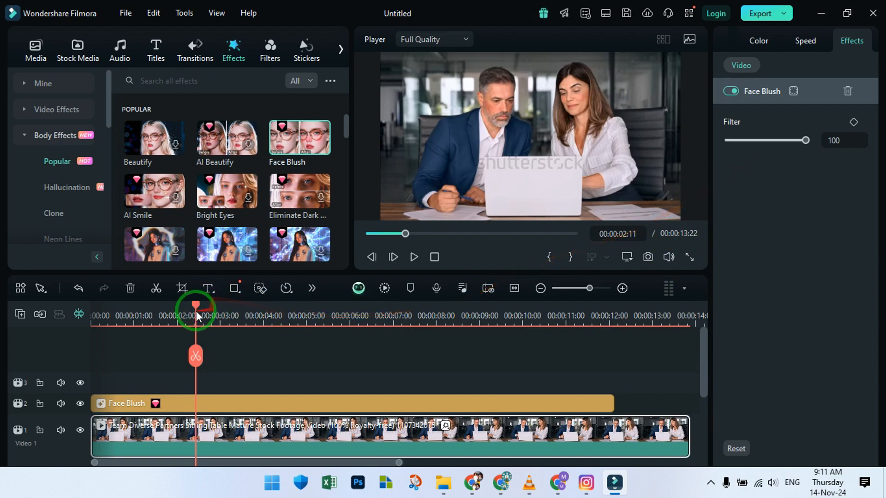
pyautogui.moveTo(197, 308); pyautogui.dragTo(505, 327)
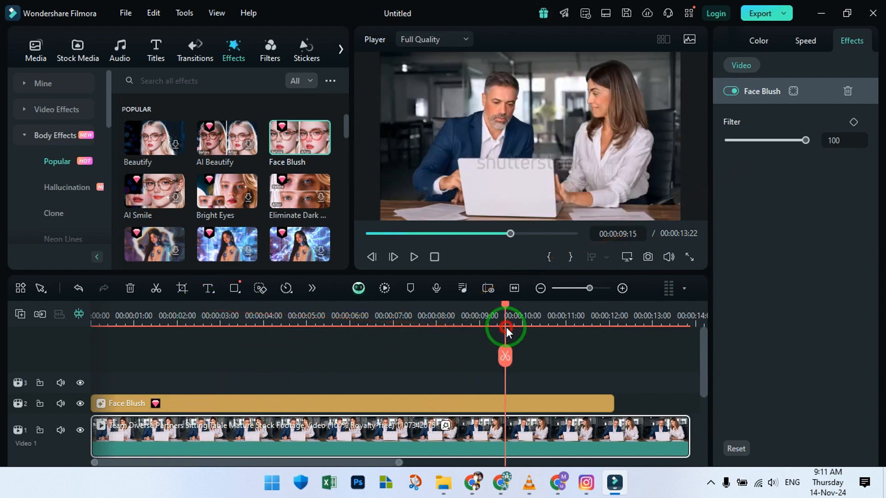
# Download the Beautify and AI Beautify effects from the Popular body effects.
pyautogui.click(175, 146)
pyautogui.click(247, 147)
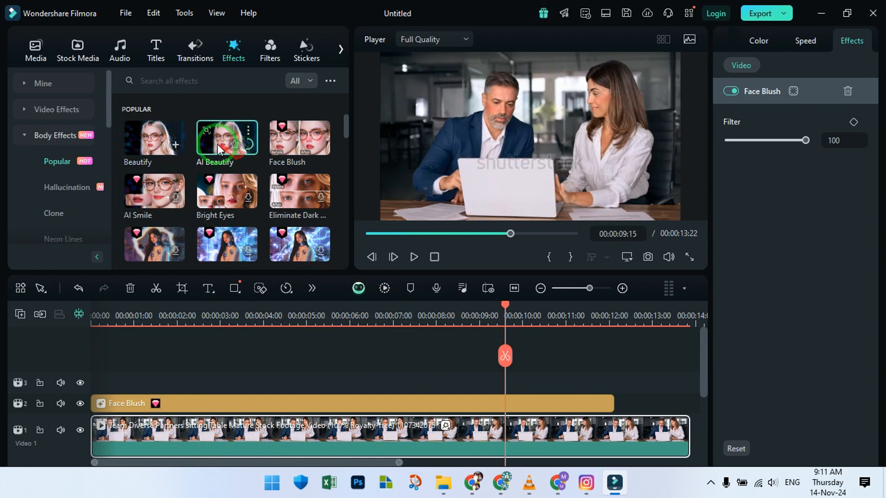
pyautogui.moveTo(213, 139); pyautogui.dragTo(831, 107)
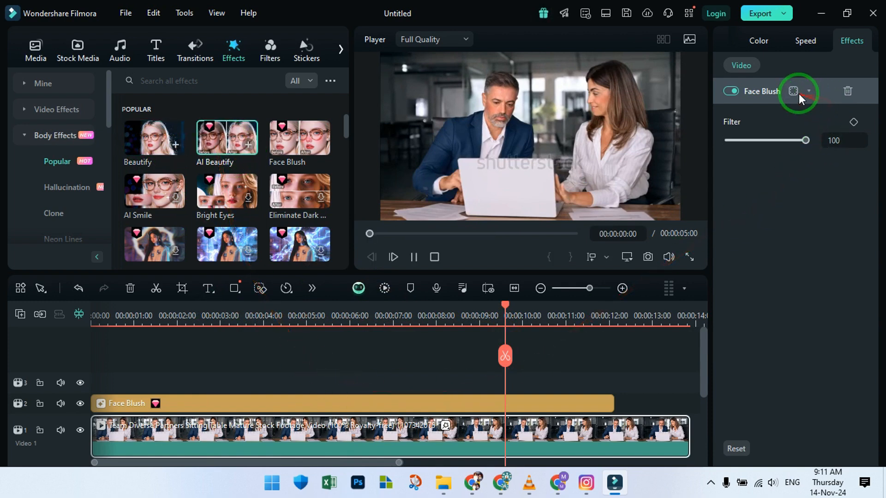
# Remove Face Blush from the video clip and delete its separate effect segment from the timeline.
pyautogui.click(846, 92)
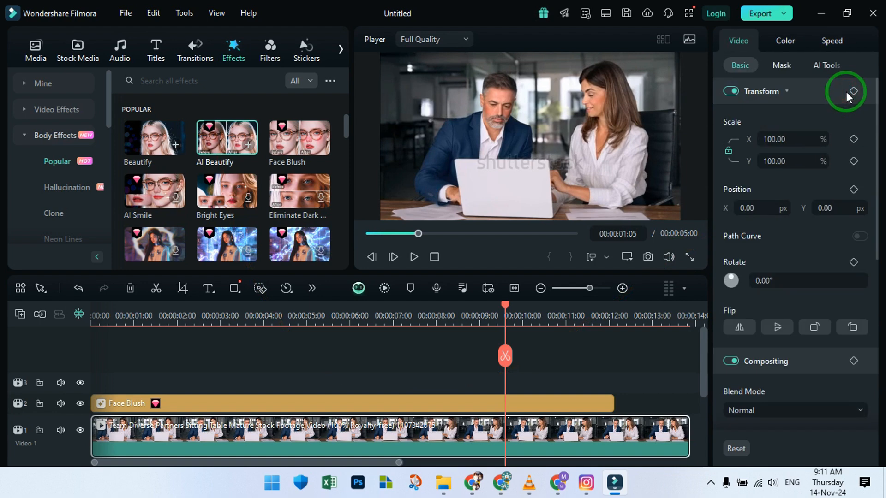
pyautogui.click(435, 257)
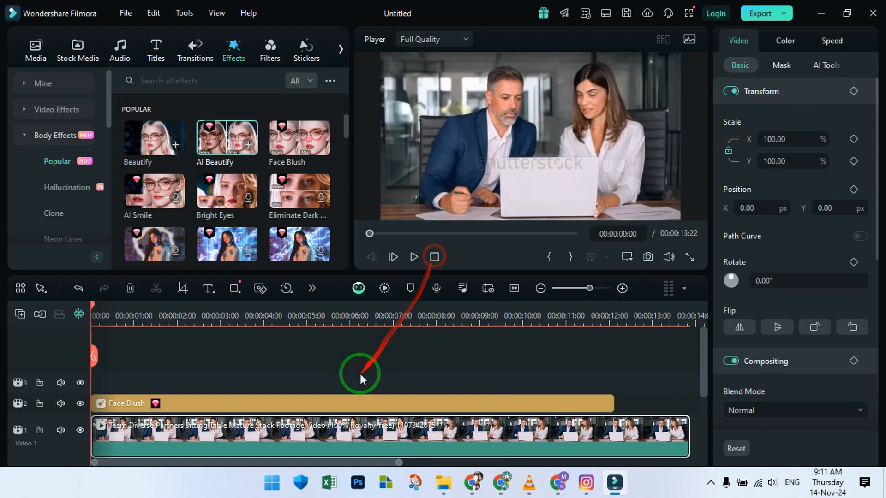
pyautogui.click(322, 398)
pyautogui.click(130, 289)
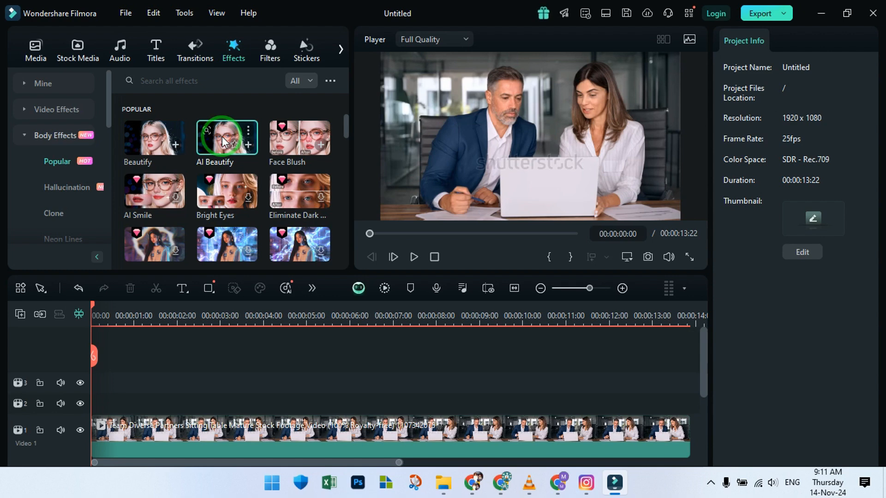
# Apply the AI Beautify effect directly to the video clip.
pyautogui.moveTo(223, 137); pyautogui.dragTo(191, 424)
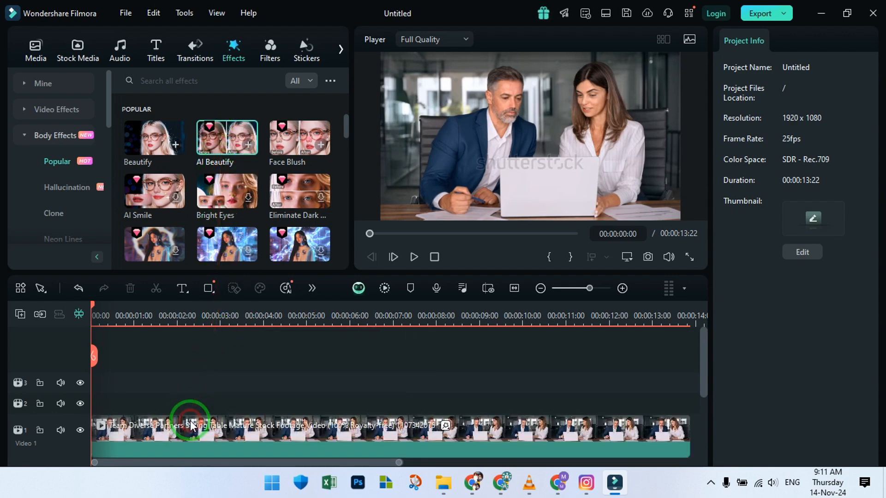
# Open the clip's AI Beautify settings, look through the parameters, and set Soften to 100 and Slimming to 0.
pyautogui.click(446, 424)
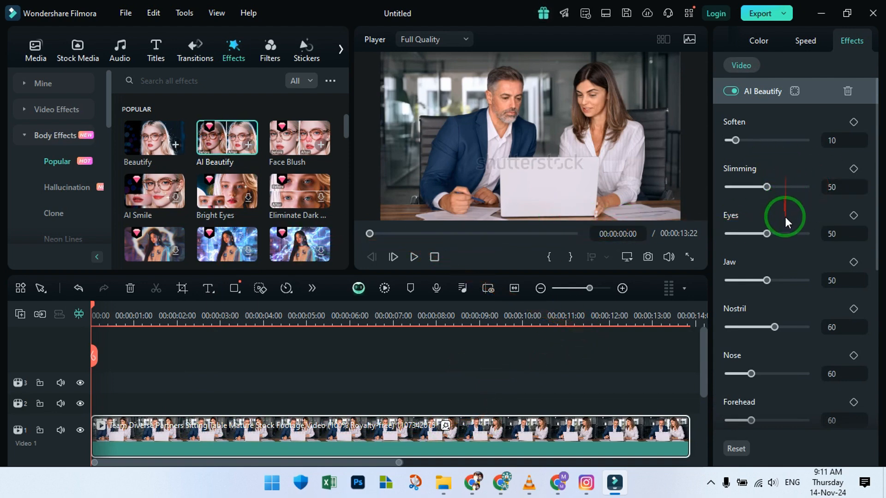
pyautogui.scroll(-4, 787, 229)
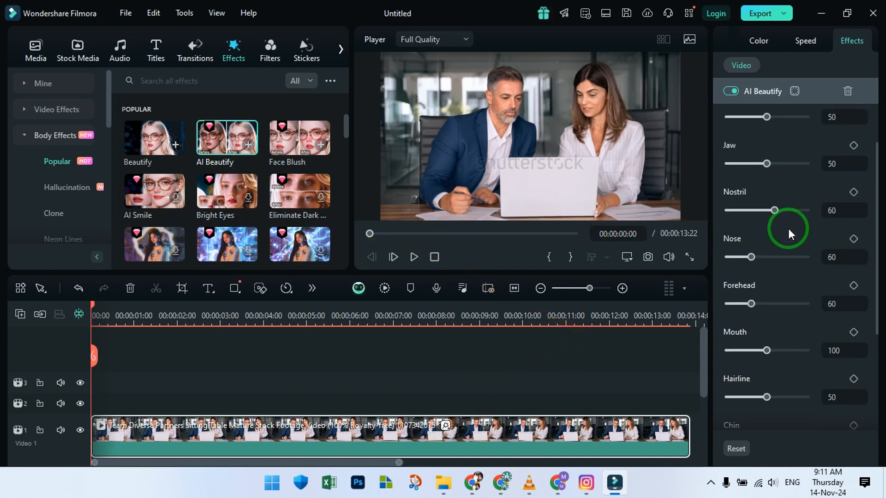
pyautogui.scroll(-3, 788, 228)
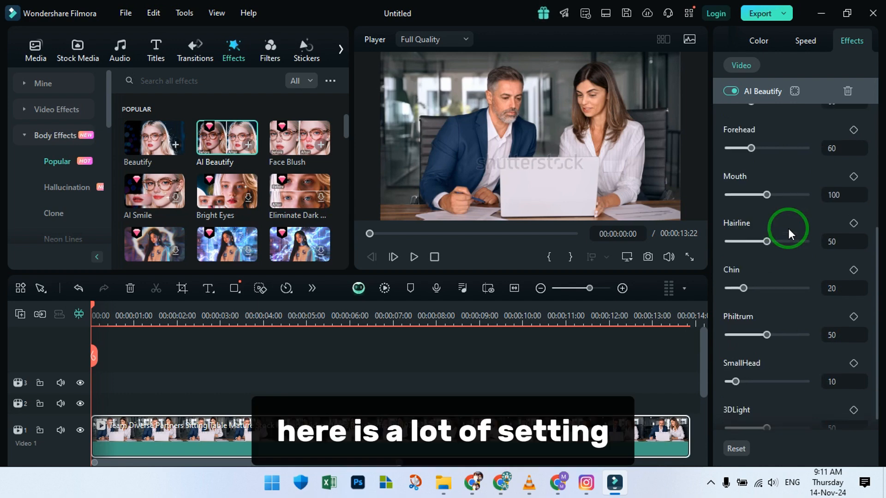
pyautogui.scroll(7, 787, 229)
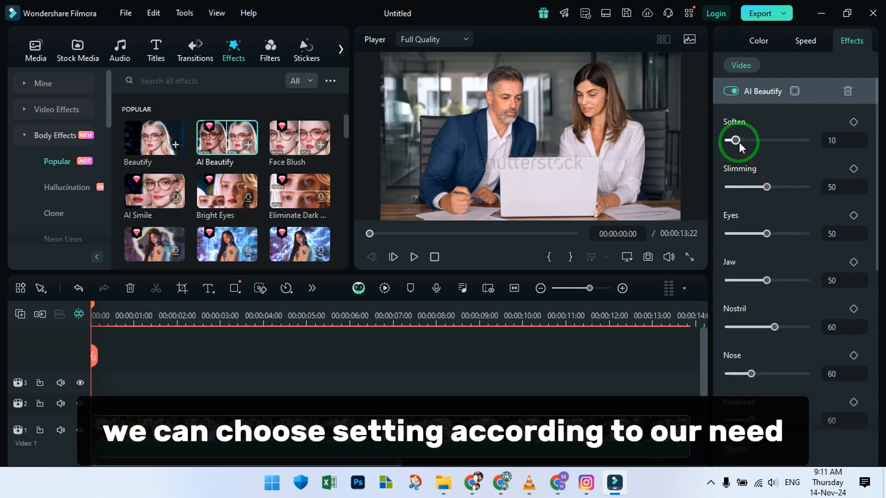
pyautogui.moveTo(739, 142)
pyautogui.mouseDown()
pyautogui.moveTo(819, 140)
pyautogui.moveTo(738, 142)
pyautogui.mouseUp()
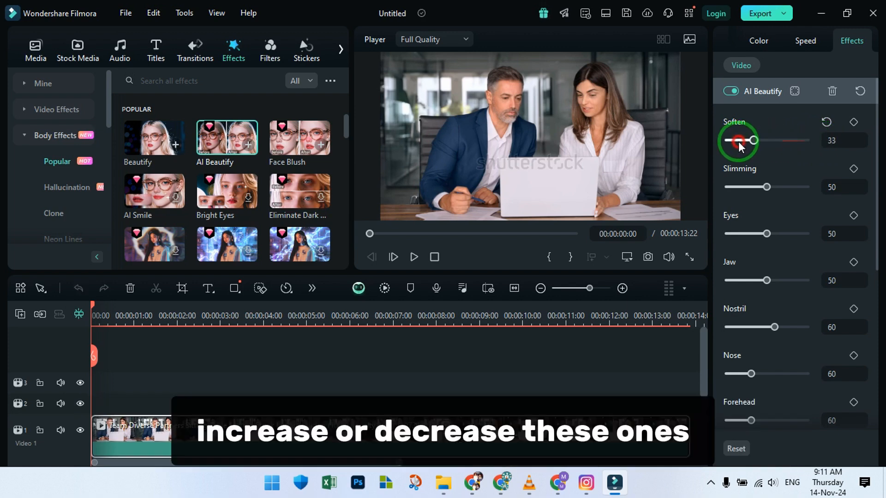
pyautogui.moveTo(842, 147); pyautogui.dragTo(843, 148)
pyautogui.moveTo(767, 186); pyautogui.dragTo(719, 189)
# Set AI Beautify's Eyes to 45, Jaw to 57, Nostril to 62 and Nose to 66.
pyautogui.click(765, 239)
pyautogui.moveTo(765, 241); pyautogui.dragTo(738, 240)
pyautogui.scroll(-1, 766, 262)
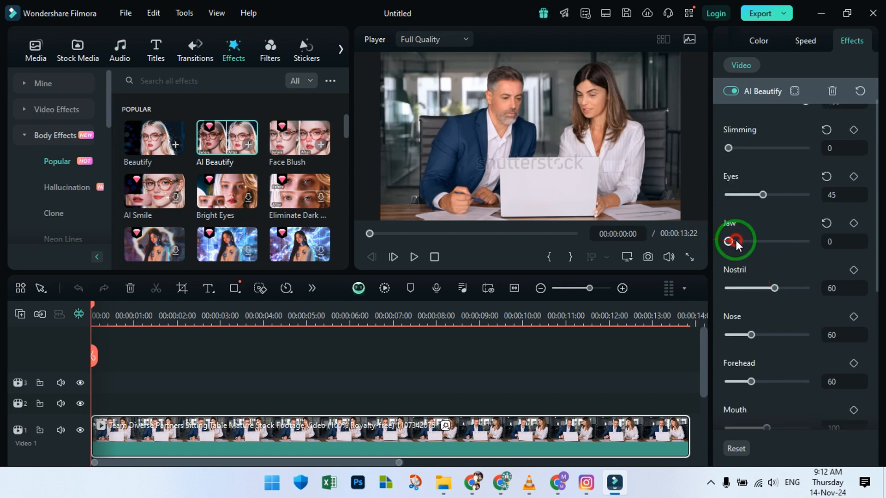
pyautogui.moveTo(774, 288)
pyautogui.mouseDown()
pyautogui.moveTo(740, 286)
pyautogui.moveTo(775, 288)
pyautogui.mouseUp()
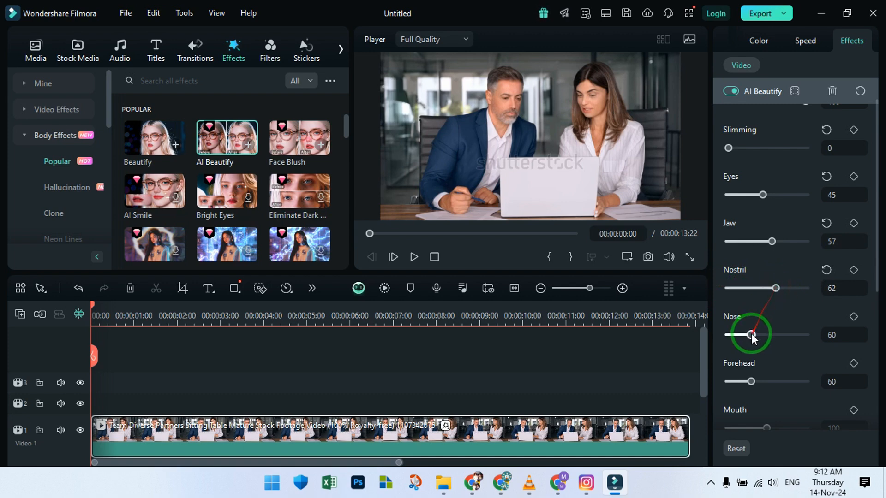
pyautogui.moveTo(738, 336); pyautogui.dragTo(755, 335)
# Set AI Beautify's Forehead to 170 and Mouth to 113, and lower SmallHead and 3DLight.
pyautogui.scroll(-3, 770, 332)
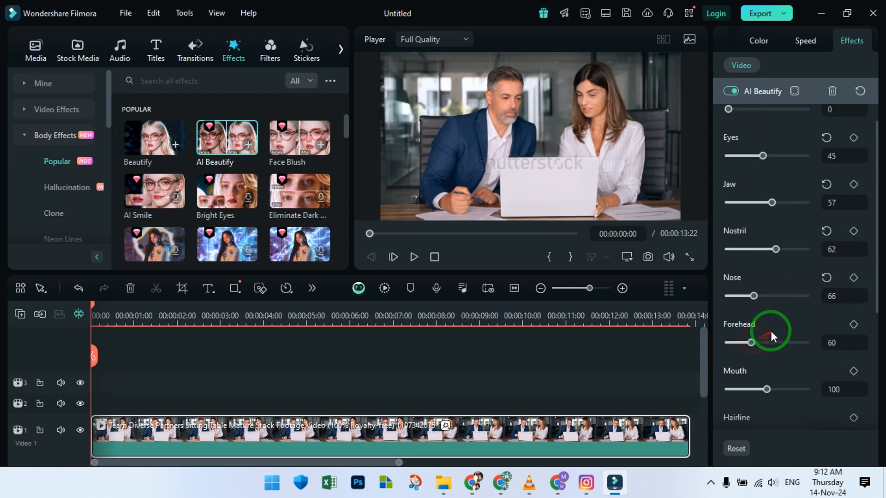
pyautogui.moveTo(752, 272); pyautogui.dragTo(793, 258)
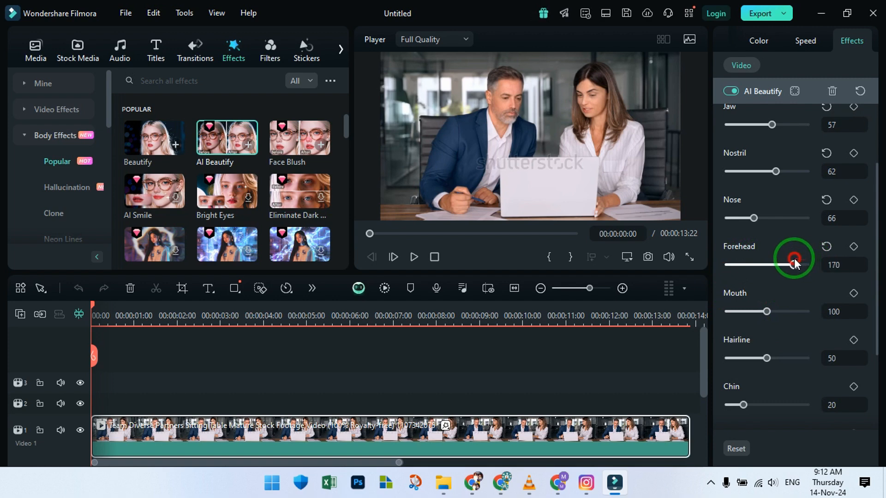
pyautogui.moveTo(766, 311)
pyautogui.mouseDown()
pyautogui.moveTo(743, 310)
pyautogui.moveTo(788, 310)
pyautogui.moveTo(744, 311)
pyautogui.moveTo(771, 311)
pyautogui.mouseUp()
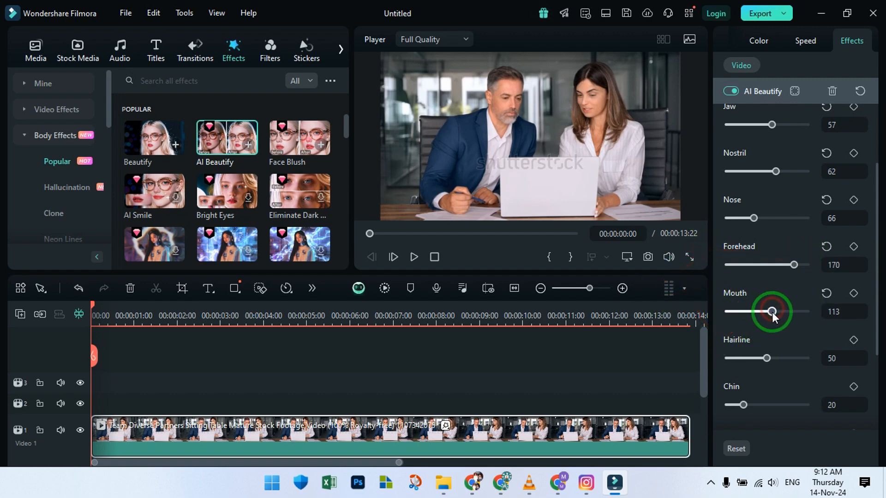
pyautogui.scroll(-3, 771, 314)
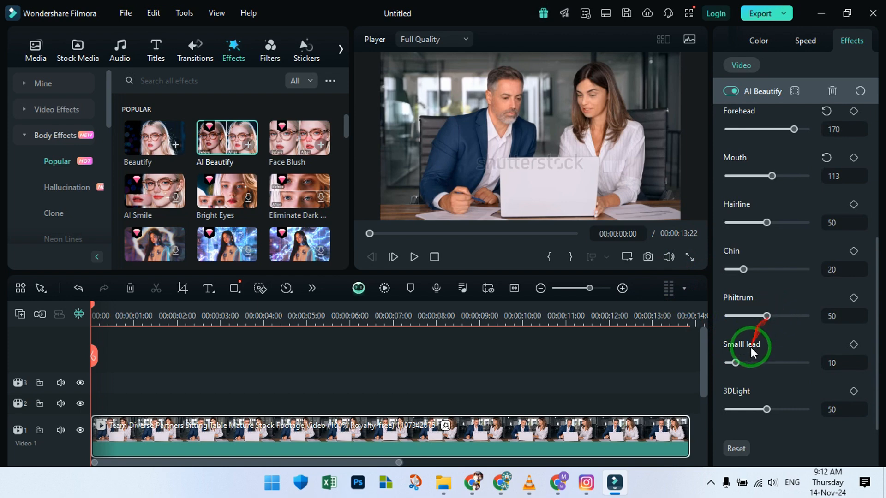
pyautogui.moveTo(735, 362)
pyautogui.mouseDown()
pyautogui.moveTo(813, 362)
pyautogui.moveTo(719, 359)
pyautogui.mouseUp()
pyautogui.moveTo(766, 409)
pyautogui.mouseDown()
pyautogui.moveTo(800, 409)
pyautogui.moveTo(736, 409)
pyautogui.moveTo(825, 410)
pyautogui.moveTo(750, 408)
pyautogui.mouseUp()
# Delete the AI Beautify effect from the video clip and apply the Beautify effect to it instead.
pyautogui.scroll(5, 795, 254)
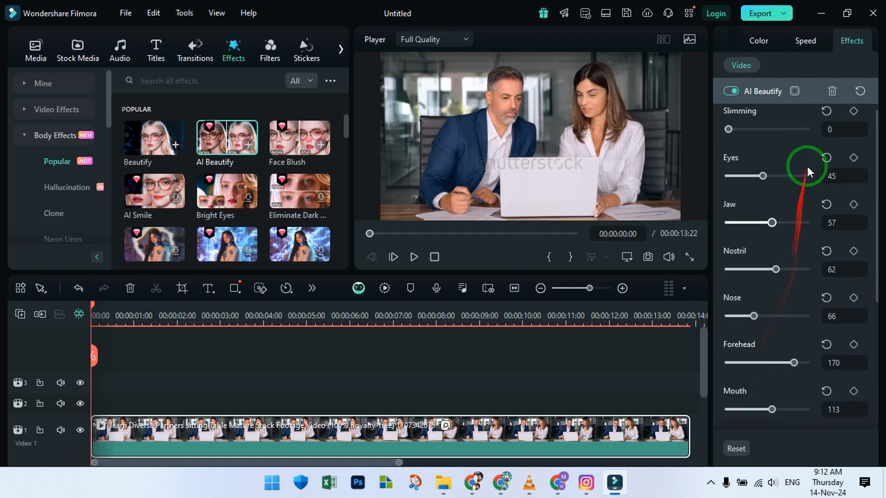
pyautogui.click(833, 92)
pyautogui.moveTo(170, 139); pyautogui.dragTo(445, 428)
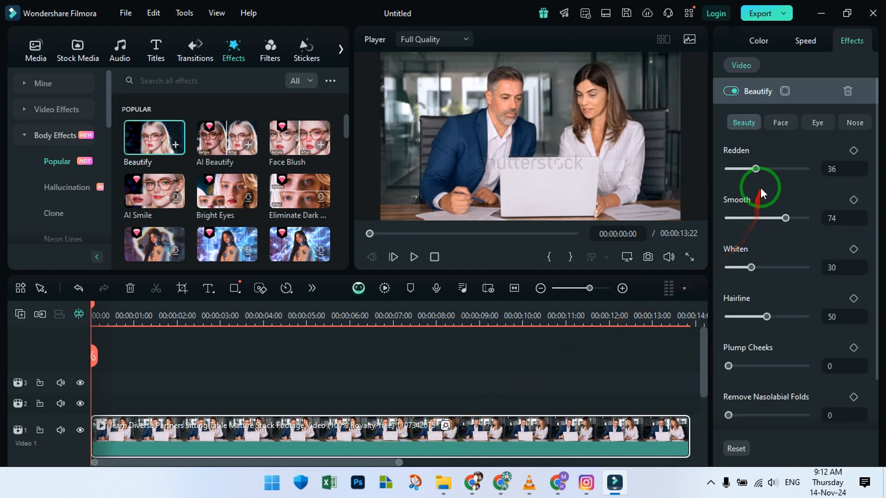
# Set Beautify's Smooth and Whiten to 100, Hairline to 66, Remove Nasolabial Folds to 38 and Whiten Teeth to 91.
pyautogui.moveTo(784, 219); pyautogui.dragTo(829, 223)
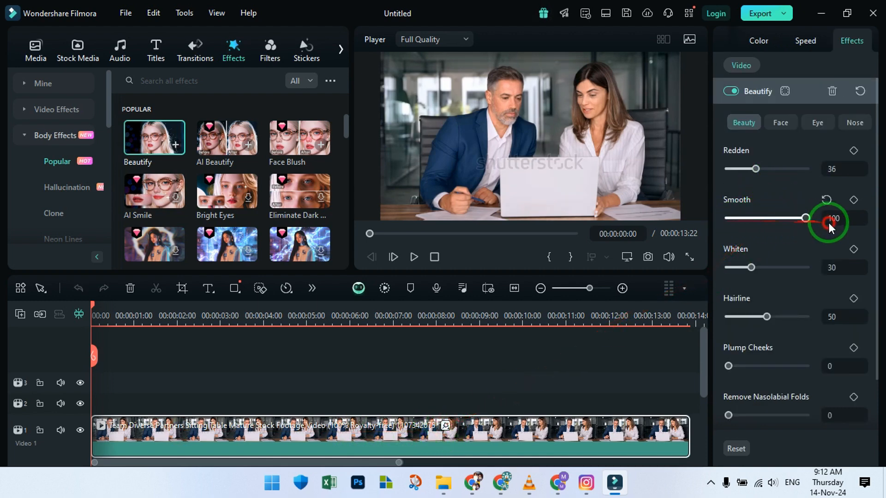
pyautogui.moveTo(751, 267); pyautogui.dragTo(815, 266)
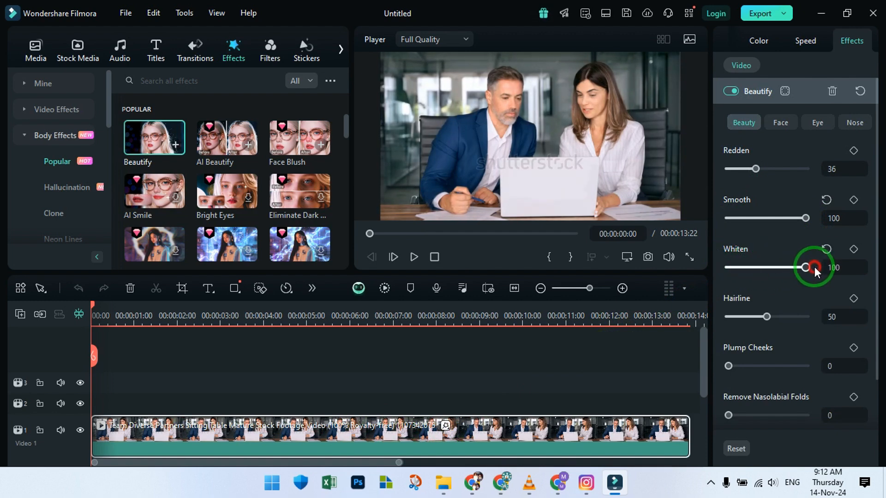
pyautogui.moveTo(766, 316)
pyautogui.mouseDown()
pyautogui.moveTo(718, 318)
pyautogui.moveTo(811, 317)
pyautogui.moveTo(733, 317)
pyautogui.moveTo(779, 318)
pyautogui.mouseUp()
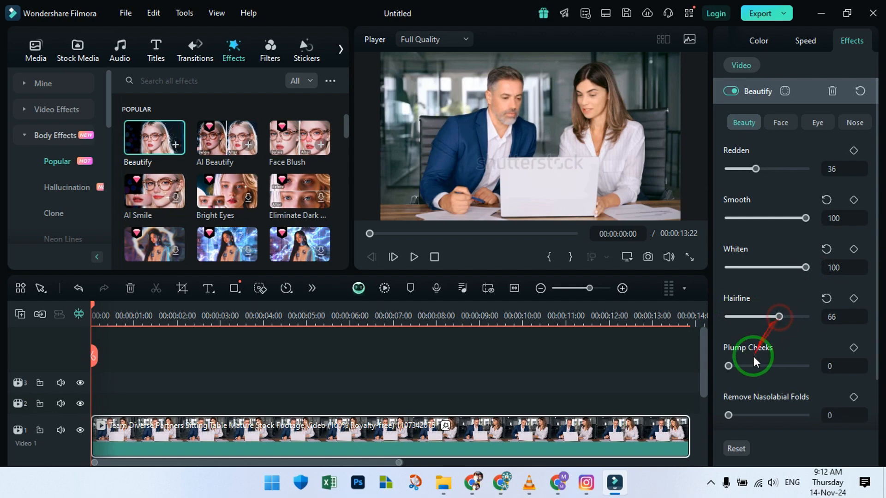
pyautogui.moveTo(737, 367); pyautogui.dragTo(807, 375)
pyautogui.scroll(-1, 775, 346)
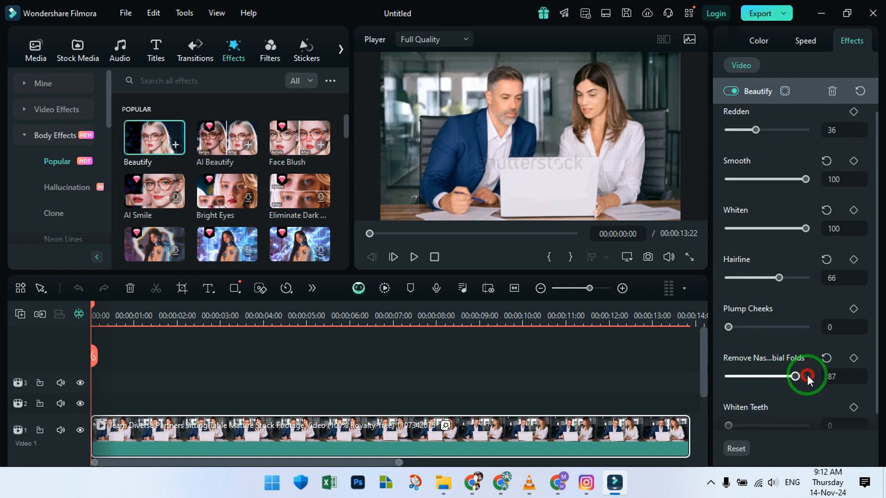
pyautogui.moveTo(732, 377); pyautogui.dragTo(799, 404)
pyautogui.scroll(-1, 777, 358)
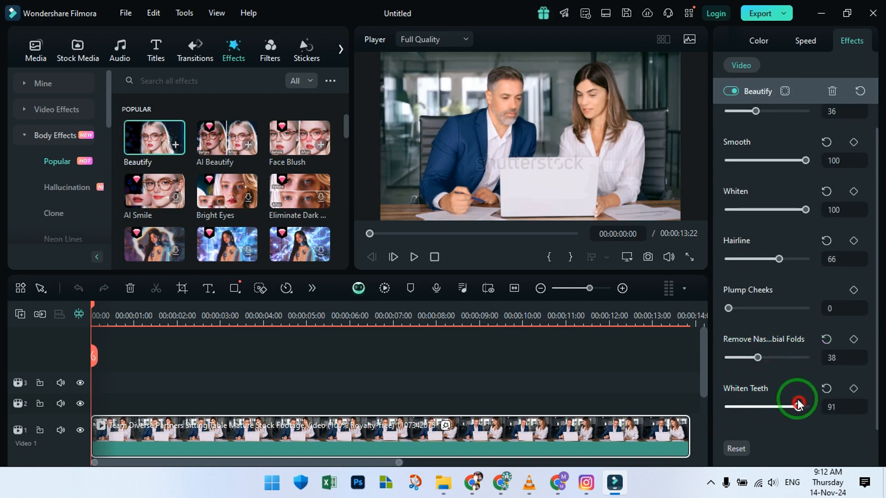
pyautogui.scroll(3, 779, 366)
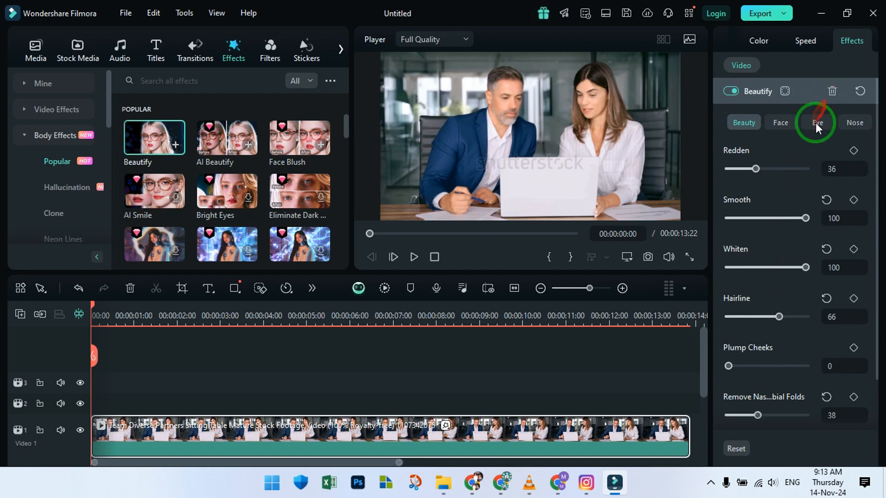
# Review Beautify's Face, Eye and Nose settings, and delete the effect from the video clip.
pyautogui.click(783, 124)
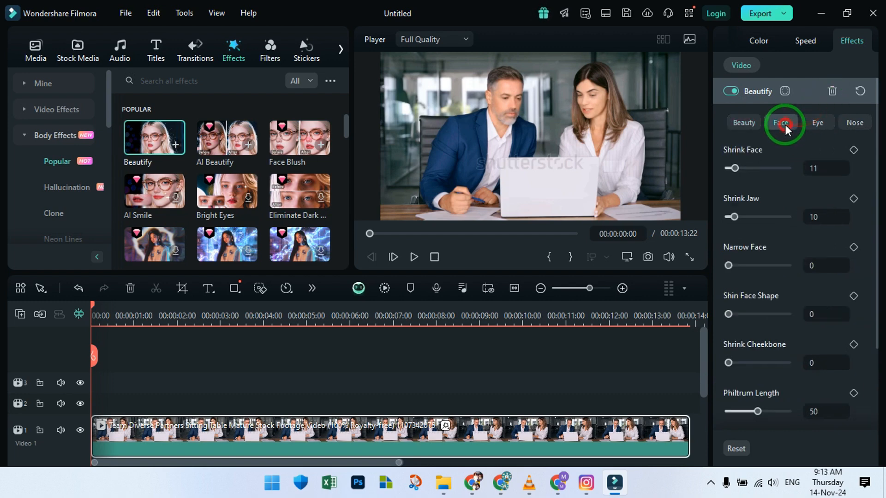
pyautogui.click(815, 124)
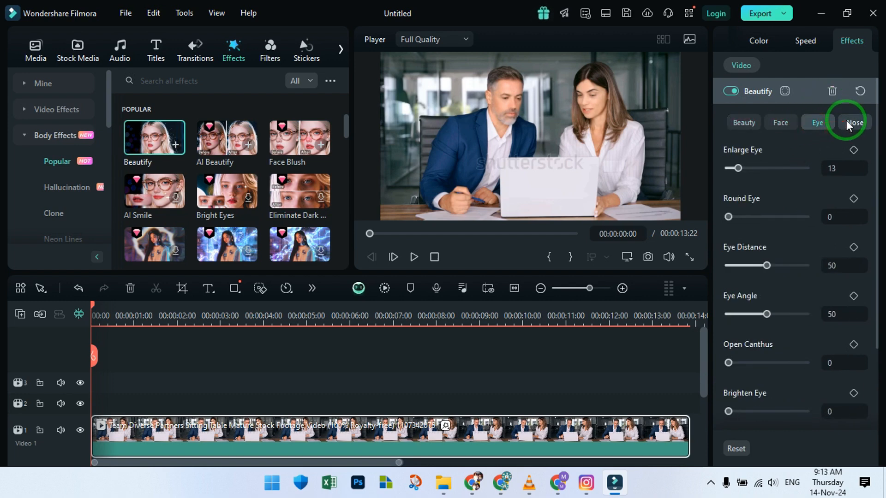
pyautogui.click(846, 122)
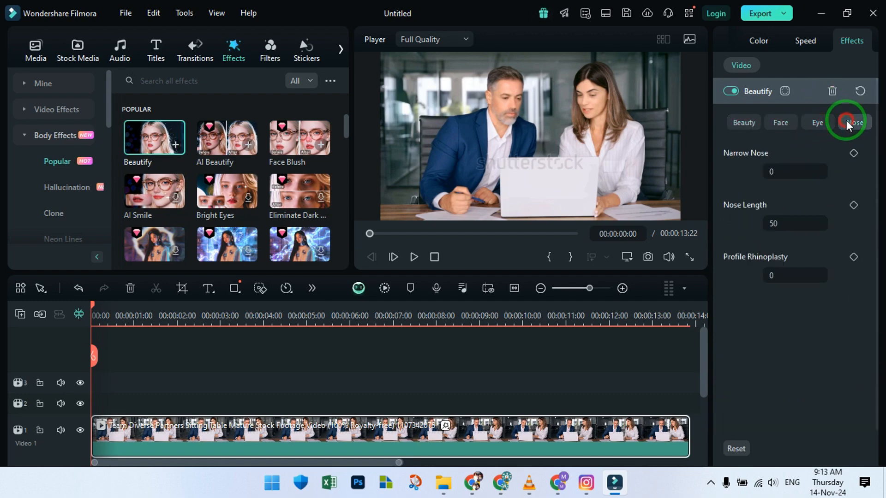
pyautogui.click(832, 90)
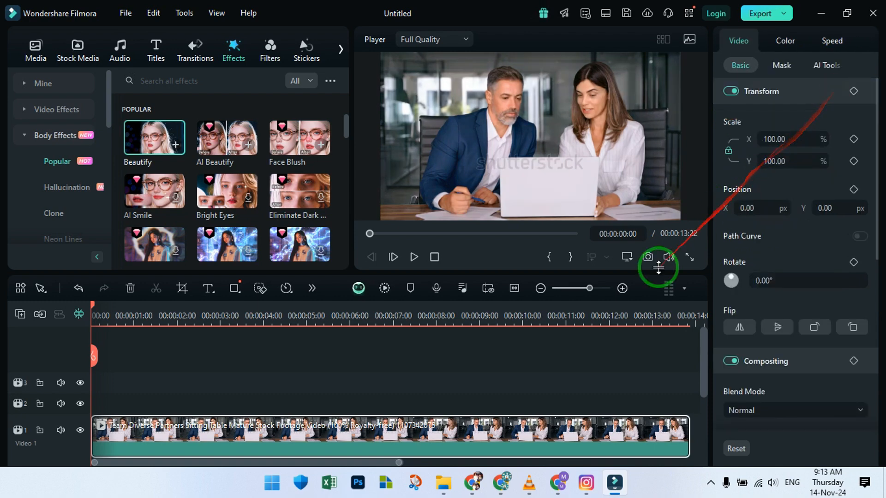
pyautogui.click(323, 364)
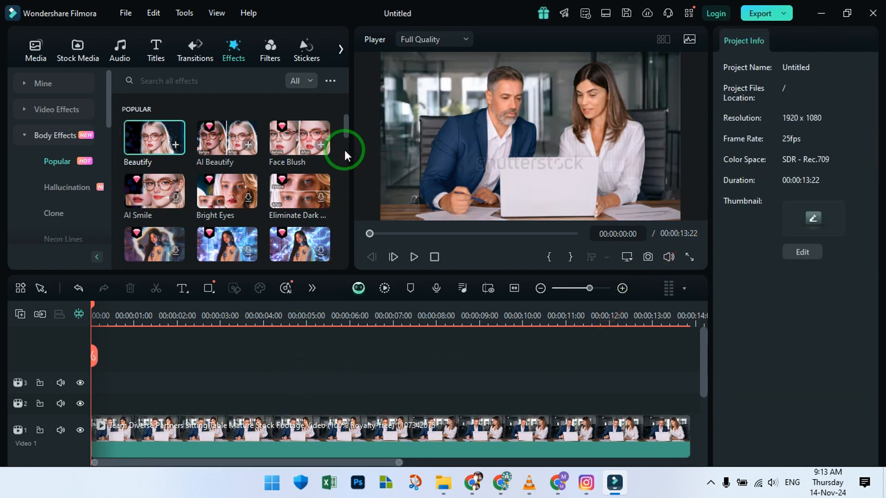
# Browse the Popular body effects and the downloaded video effects for one that can hide the clip's logo.
pyautogui.moveTo(345, 124); pyautogui.dragTo(339, 156)
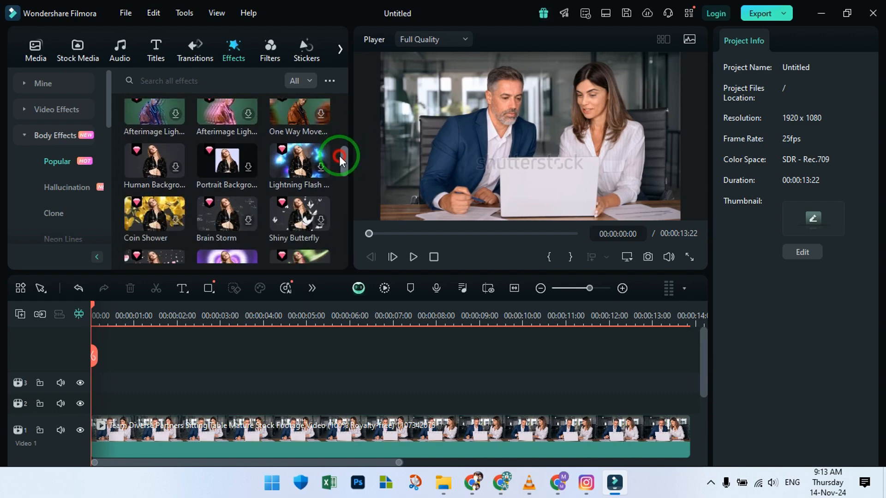
pyautogui.moveTo(339, 156); pyautogui.dragTo(122, 113)
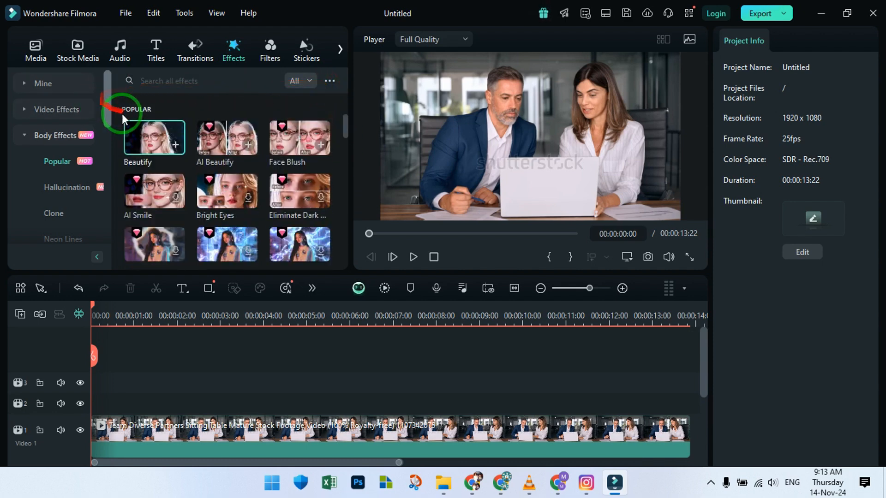
pyautogui.click(23, 135)
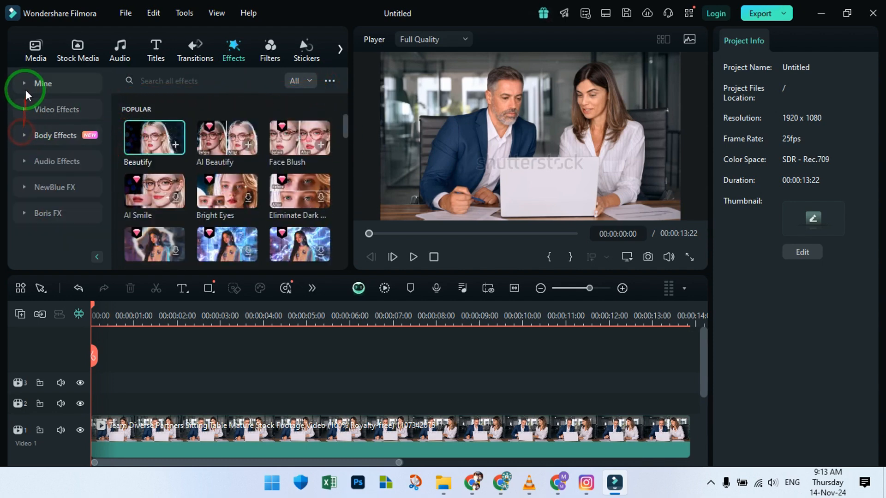
pyautogui.click(25, 86)
pyautogui.click(44, 137)
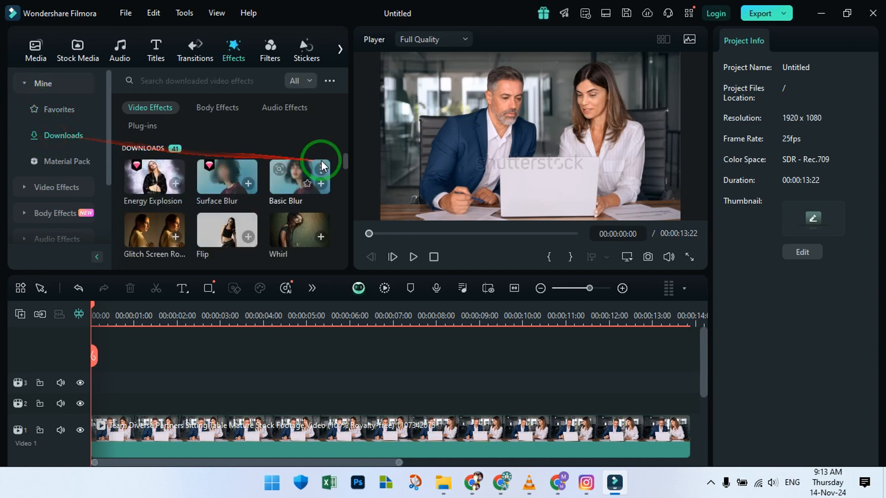
pyautogui.scroll(-5, 323, 166)
pyautogui.scroll(-5, 325, 203)
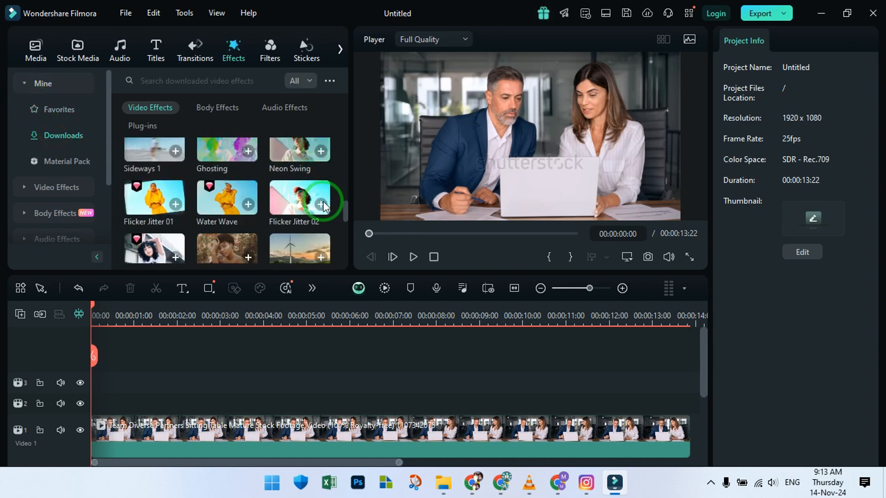
pyautogui.scroll(10, 322, 199)
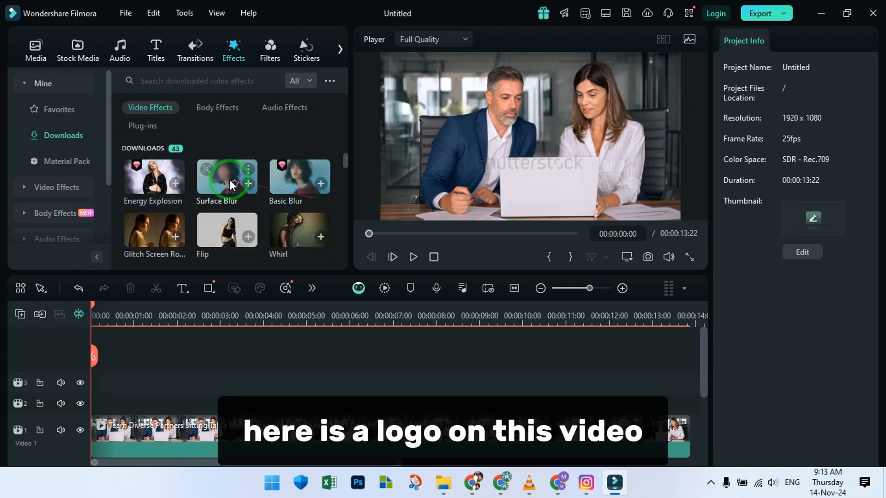
# Apply Surface Blur to the video clip and place its region over the watermark, about 76% by 30% in scale, at about X 12, Y -162.
pyautogui.moveTo(222, 177); pyautogui.dragTo(414, 373)
pyautogui.moveTo(524, 147); pyautogui.dragTo(501, 109)
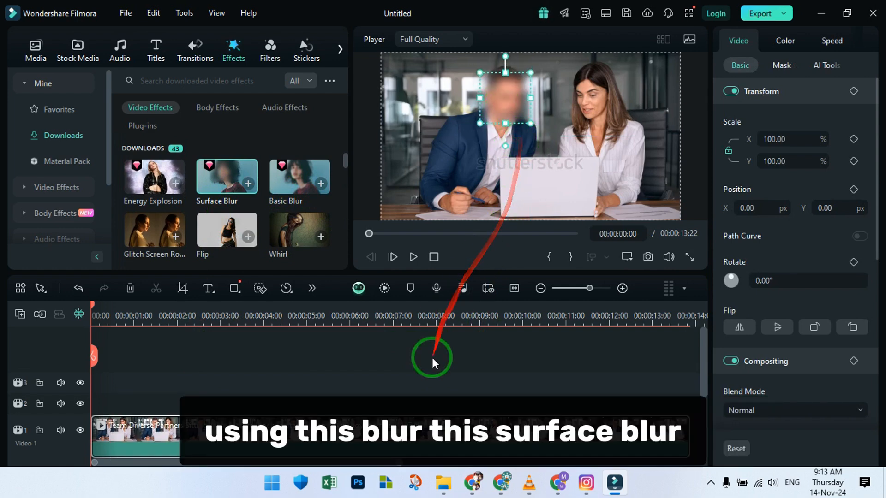
pyautogui.click(430, 371)
pyautogui.moveTo(504, 96); pyautogui.dragTo(595, 171)
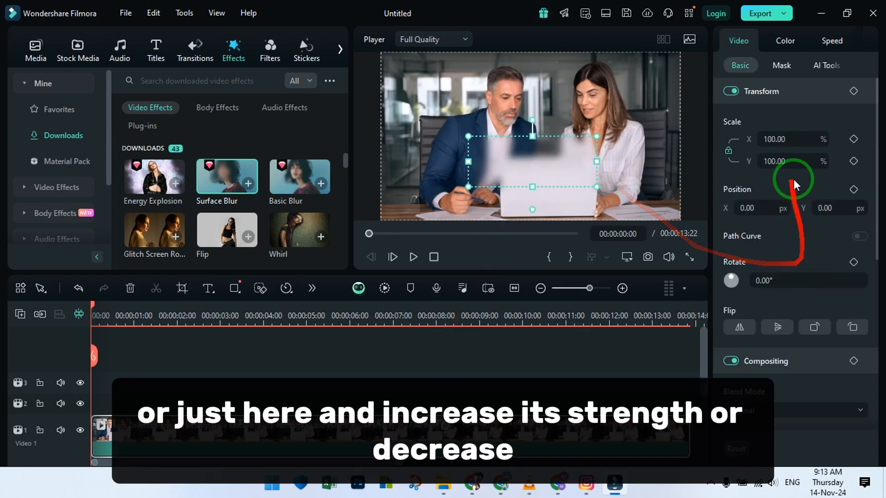
# Open the Surface Blur settings of the clip and set the blur strength to 37.
pyautogui.click(869, 40)
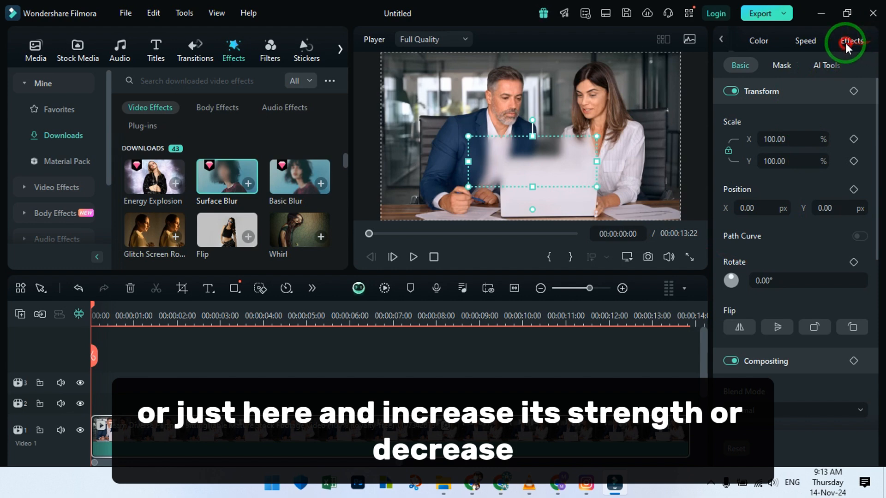
pyautogui.click(845, 43)
pyautogui.scroll(-3, 773, 216)
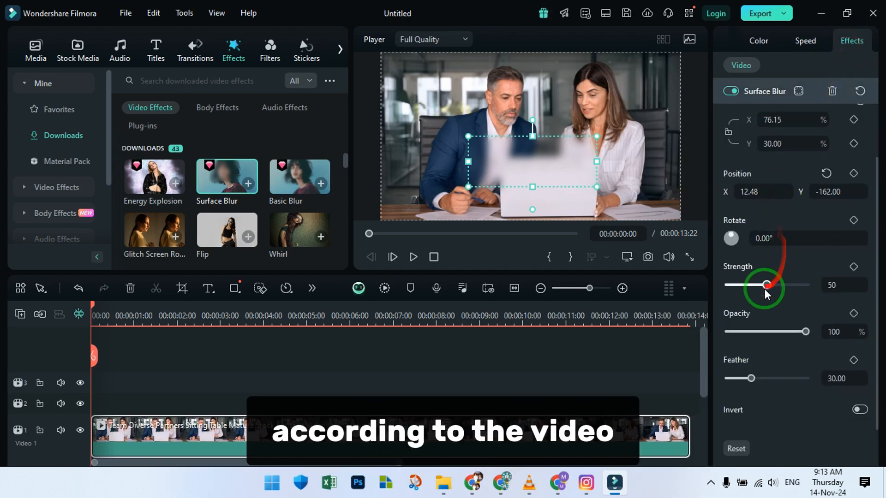
pyautogui.moveTo(756, 284)
pyautogui.mouseDown()
pyautogui.moveTo(743, 286)
pyautogui.moveTo(757, 286)
pyautogui.mouseUp()
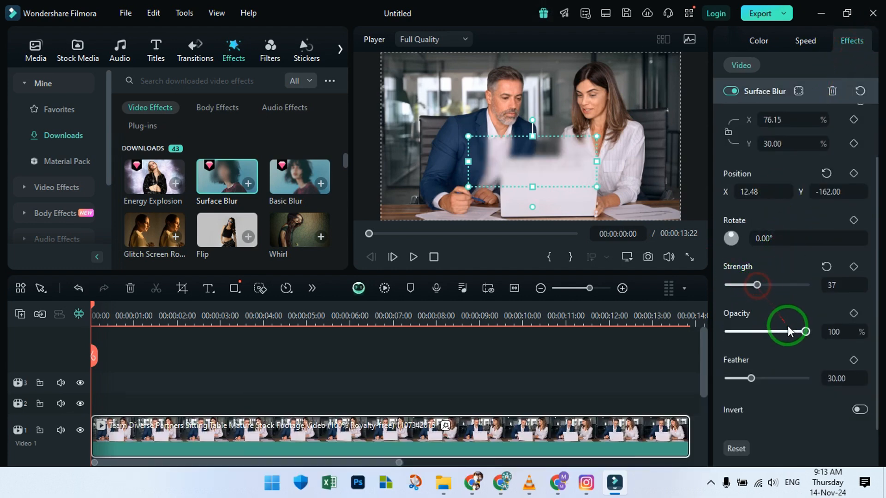
# Set Surface Blur's opacity to 100% and feather to 100, and check the blurred watermark area around 9 seconds and at the clip's start.
pyautogui.moveTo(787, 329); pyautogui.dragTo(810, 331)
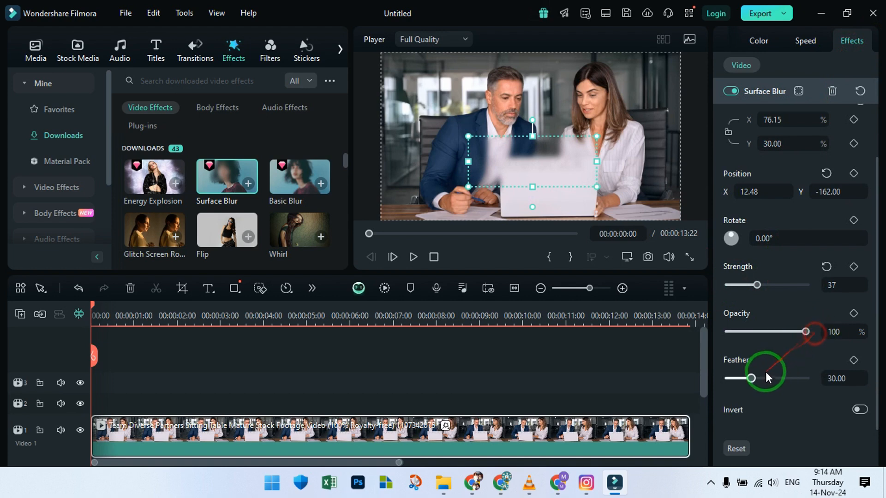
pyautogui.moveTo(752, 378); pyautogui.dragTo(821, 379)
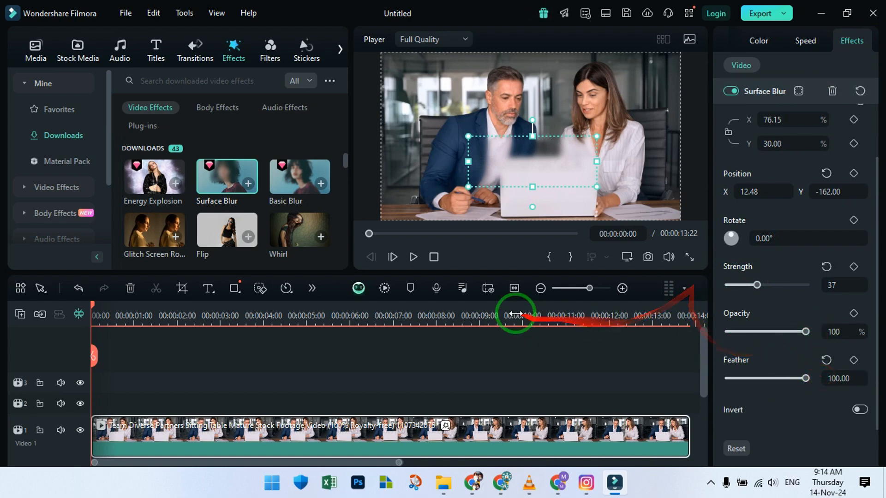
pyautogui.click(500, 320)
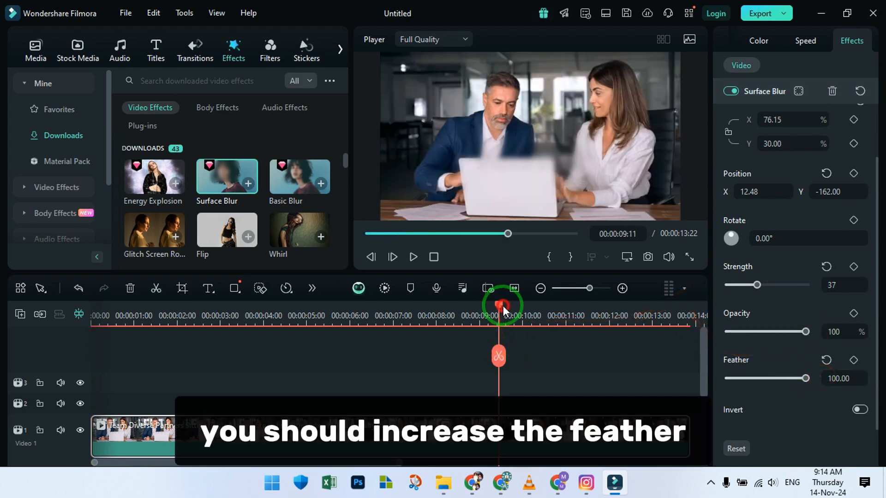
pyautogui.moveTo(503, 306); pyautogui.dragTo(71, 339)
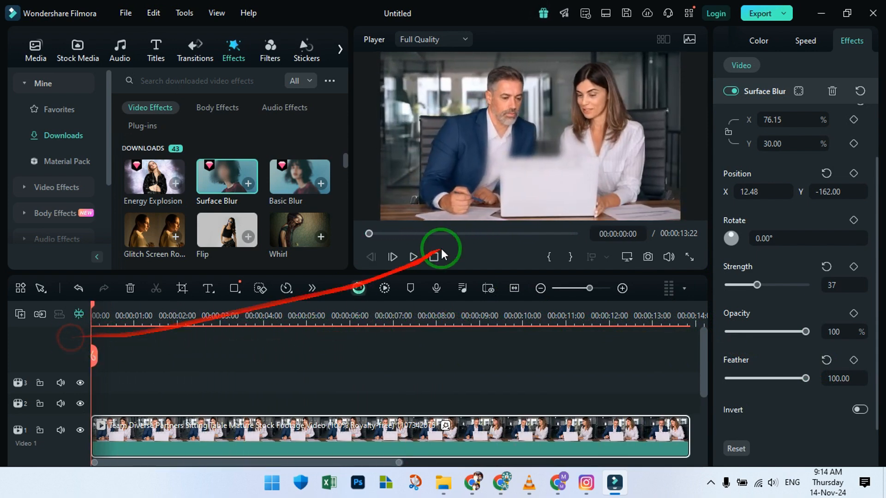
pyautogui.moveTo(553, 165); pyautogui.dragTo(586, 194)
pyautogui.click(315, 347)
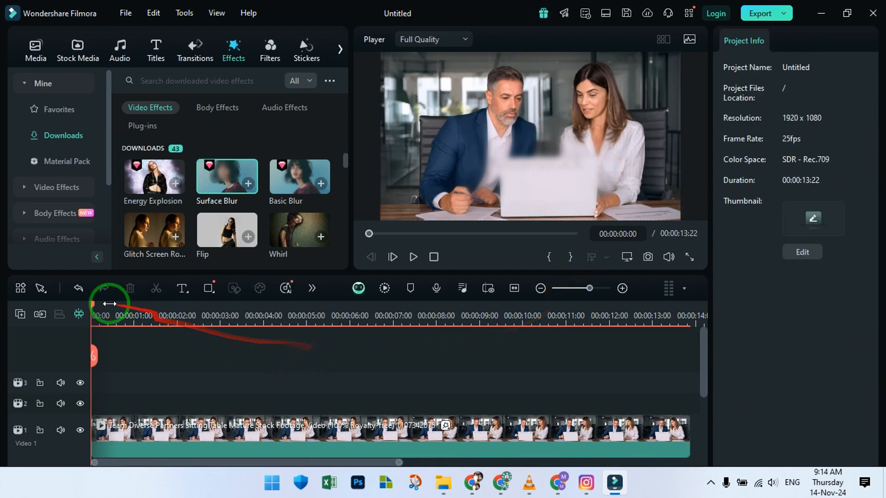
pyautogui.moveTo(91, 306); pyautogui.dragTo(86, 365)
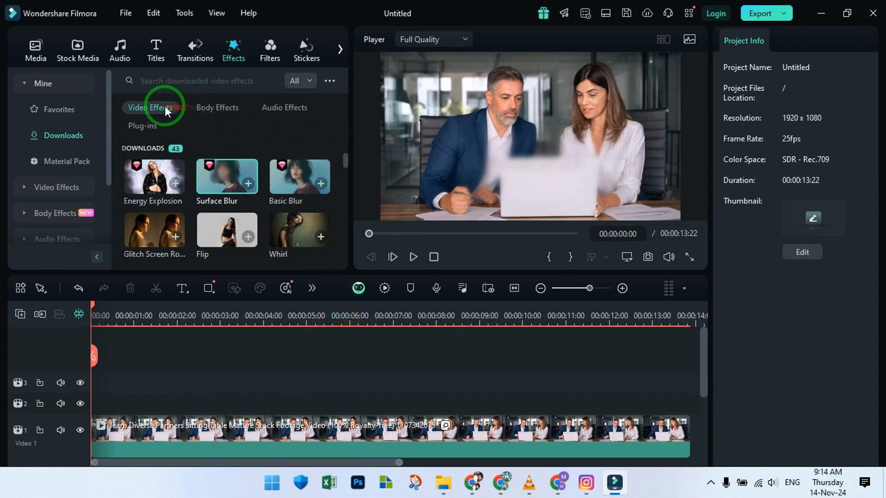
# Look through the downloaded body, audio and video effects, and return to the project's media folder.
pyautogui.click(212, 107)
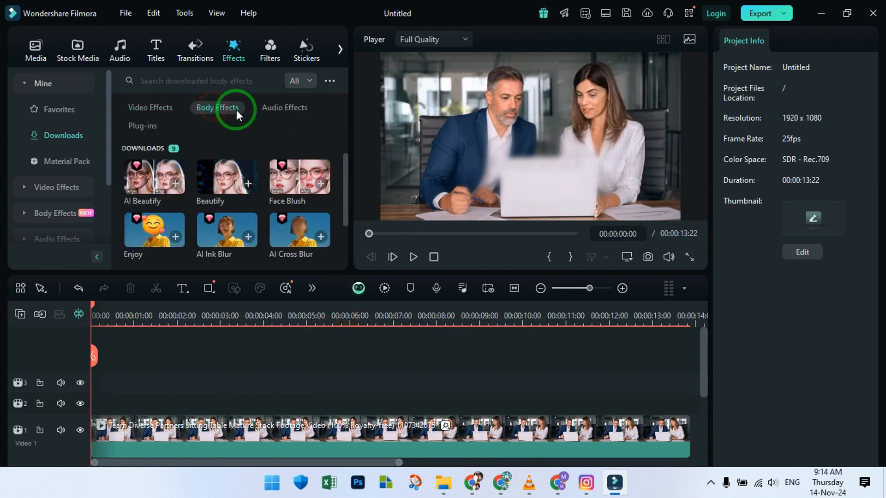
pyautogui.click(280, 110)
pyautogui.click(157, 107)
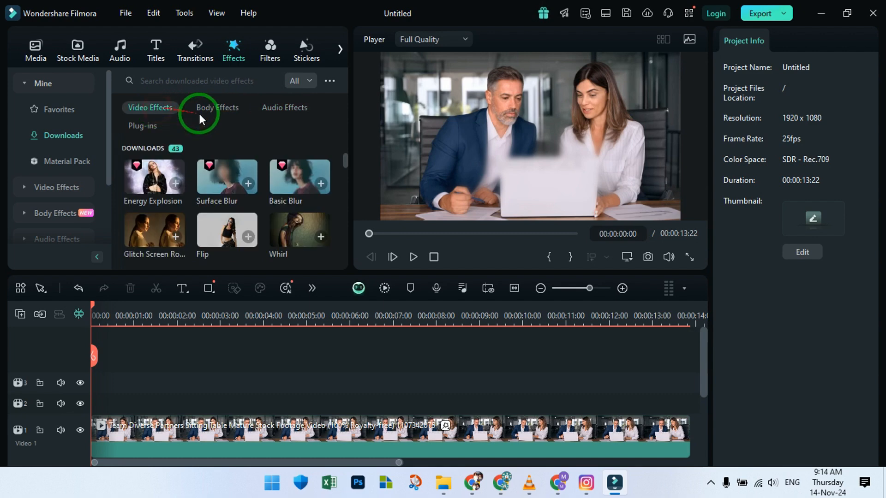
pyautogui.click(30, 58)
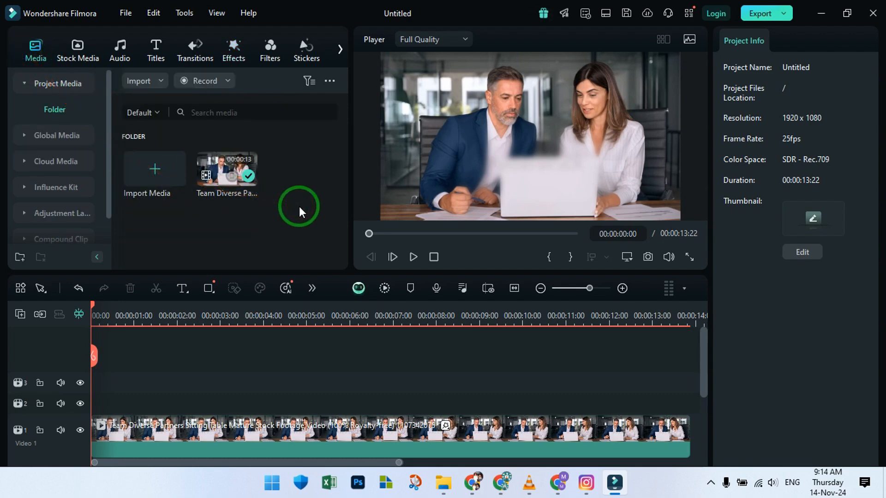
pyautogui.click(311, 288)
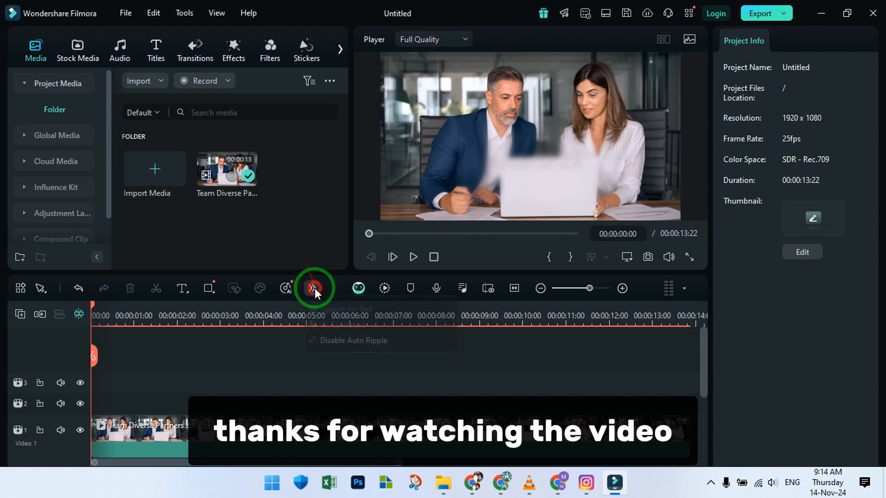
pyautogui.click(303, 241)
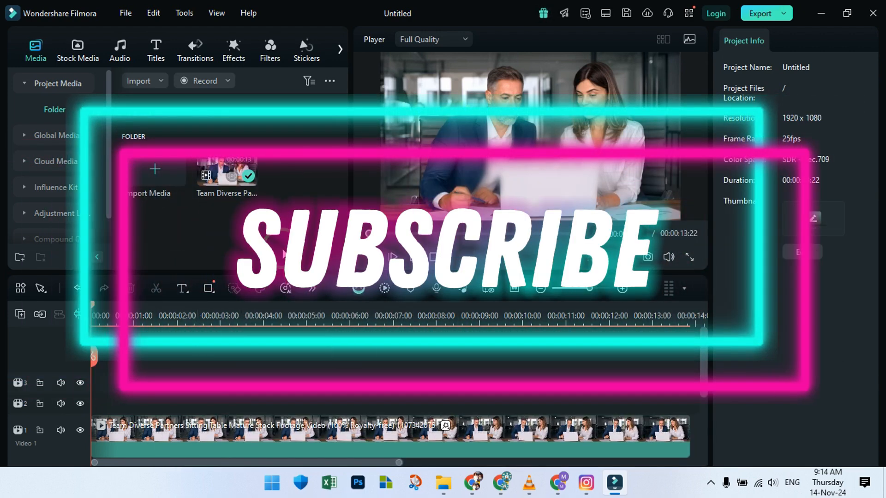
pyautogui.click(281, 249)
pyautogui.scroll(-3, 340, 350)
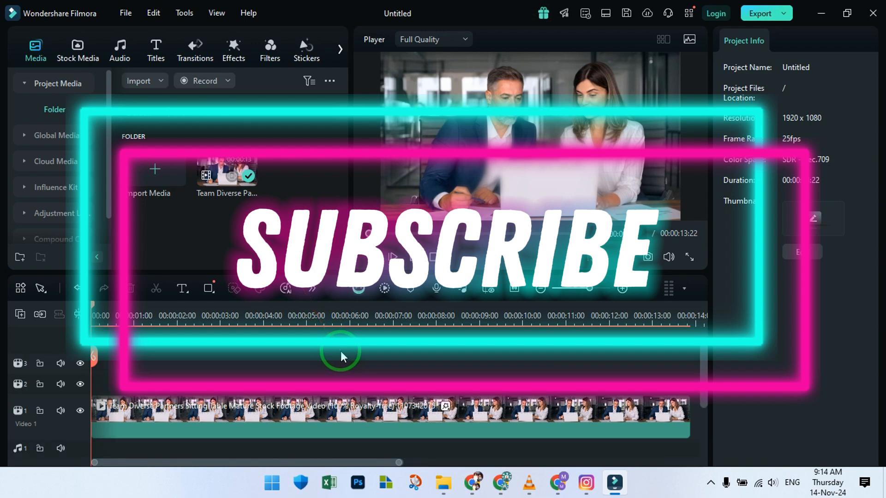
pyautogui.click(710, 482)
pyautogui.click(710, 454)
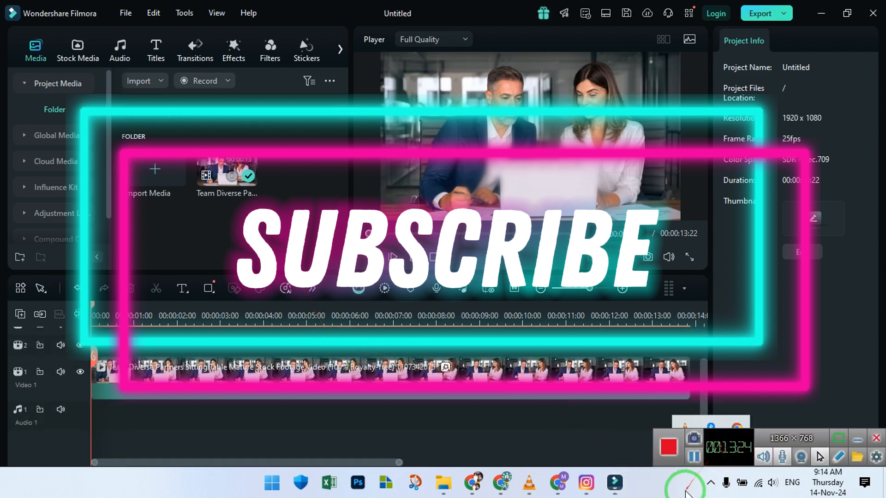